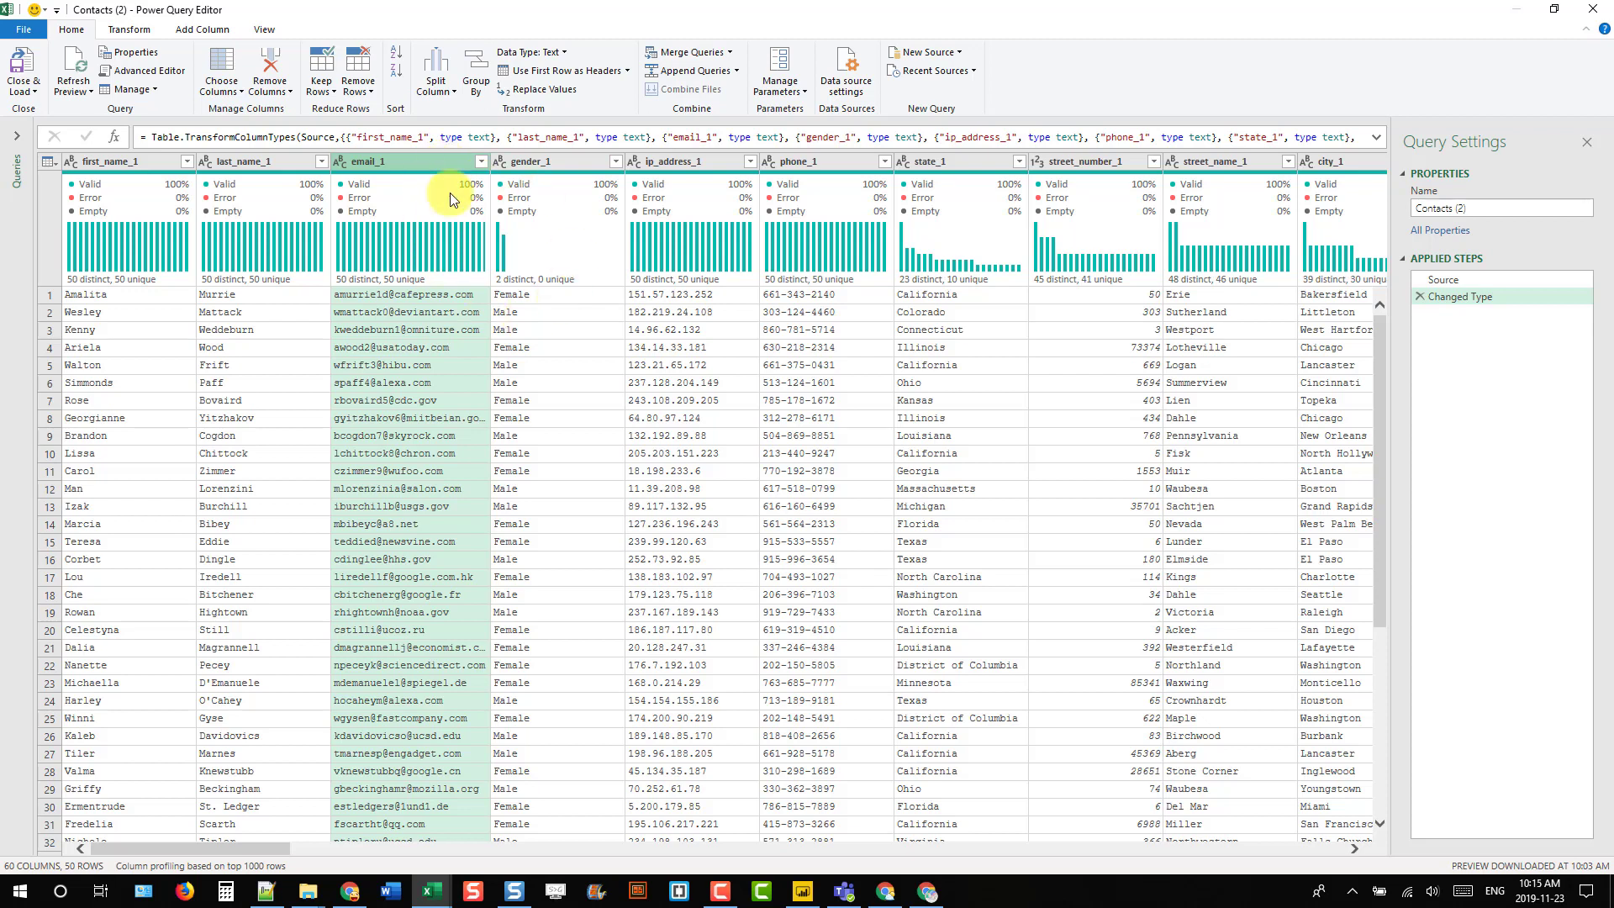
Step: Drag the email_2 column header left so it lands right after email_1
mouse_move(450, 193)
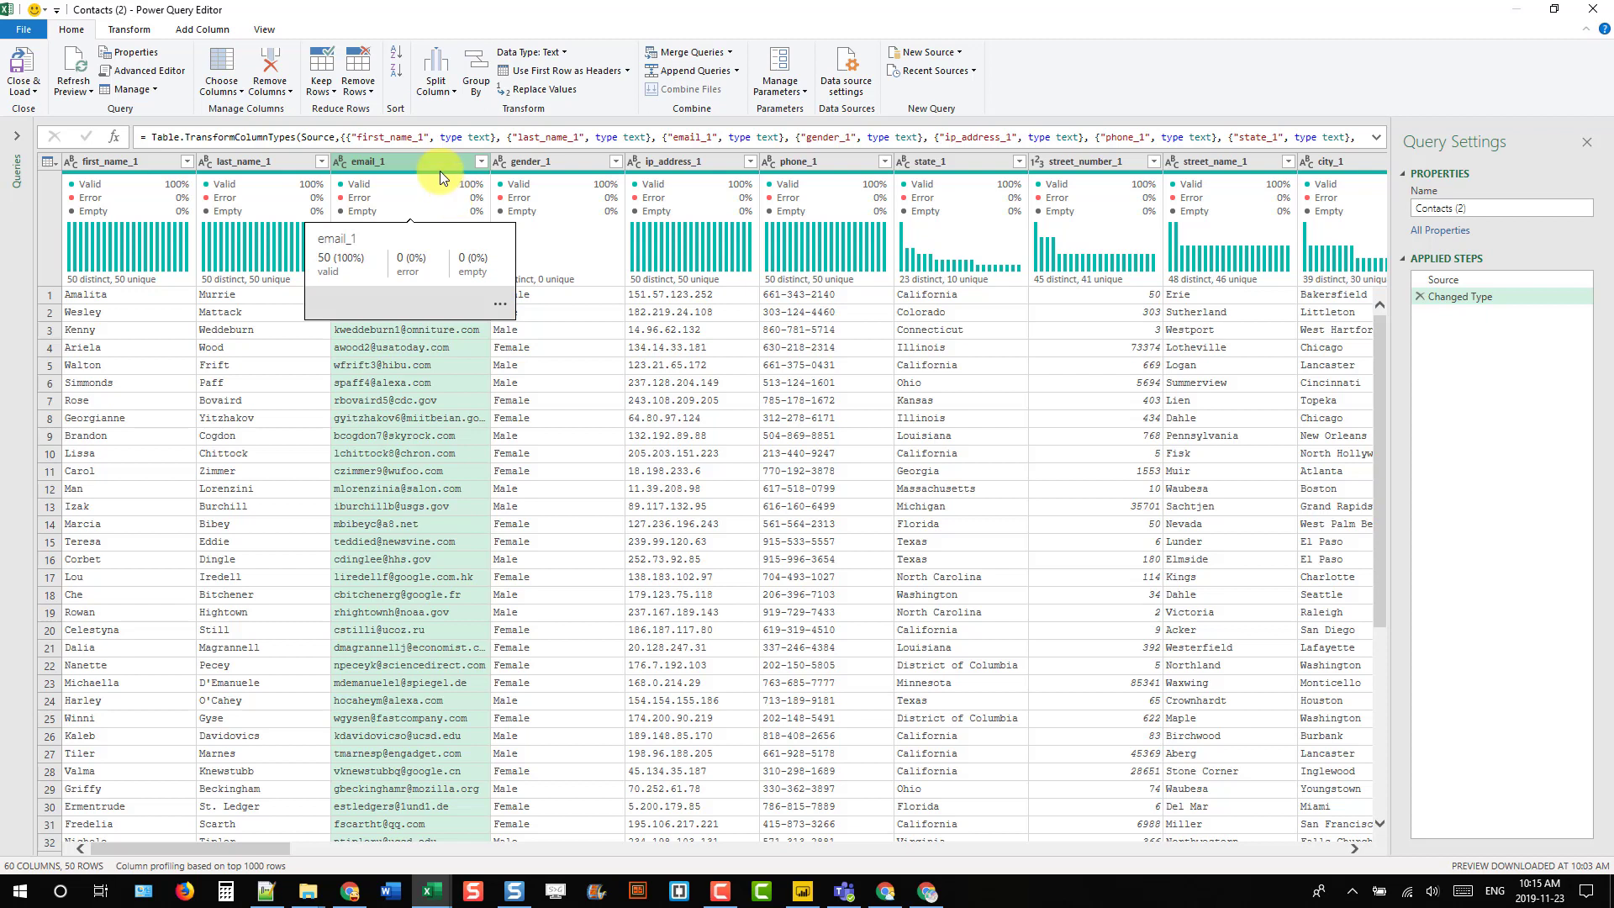
drag(247, 850, 442, 848)
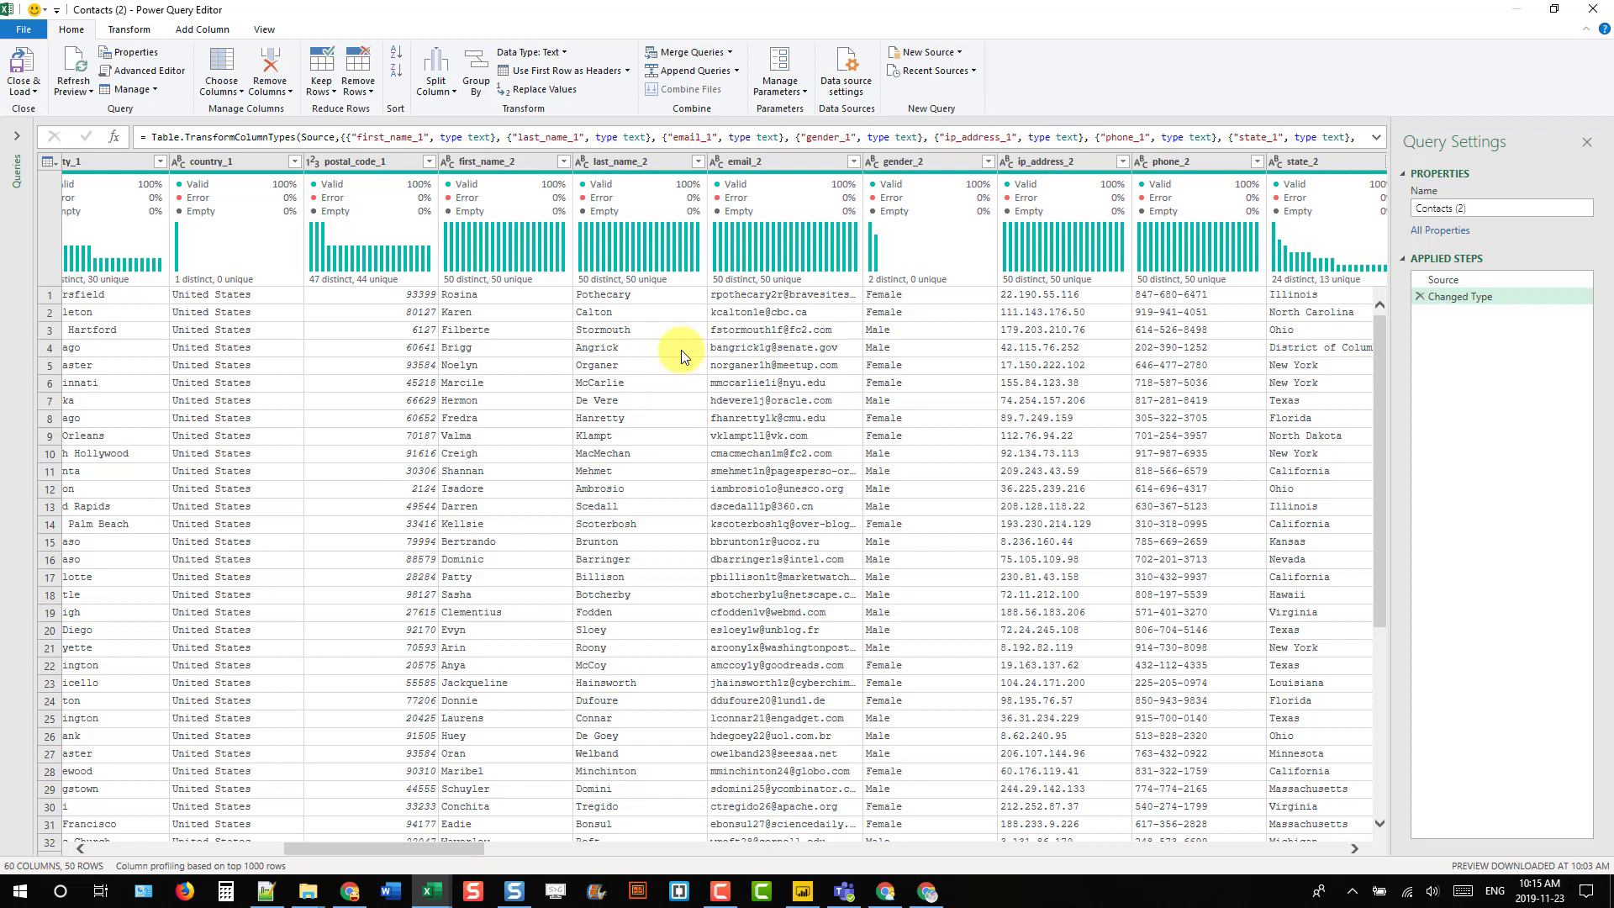
click(782, 163)
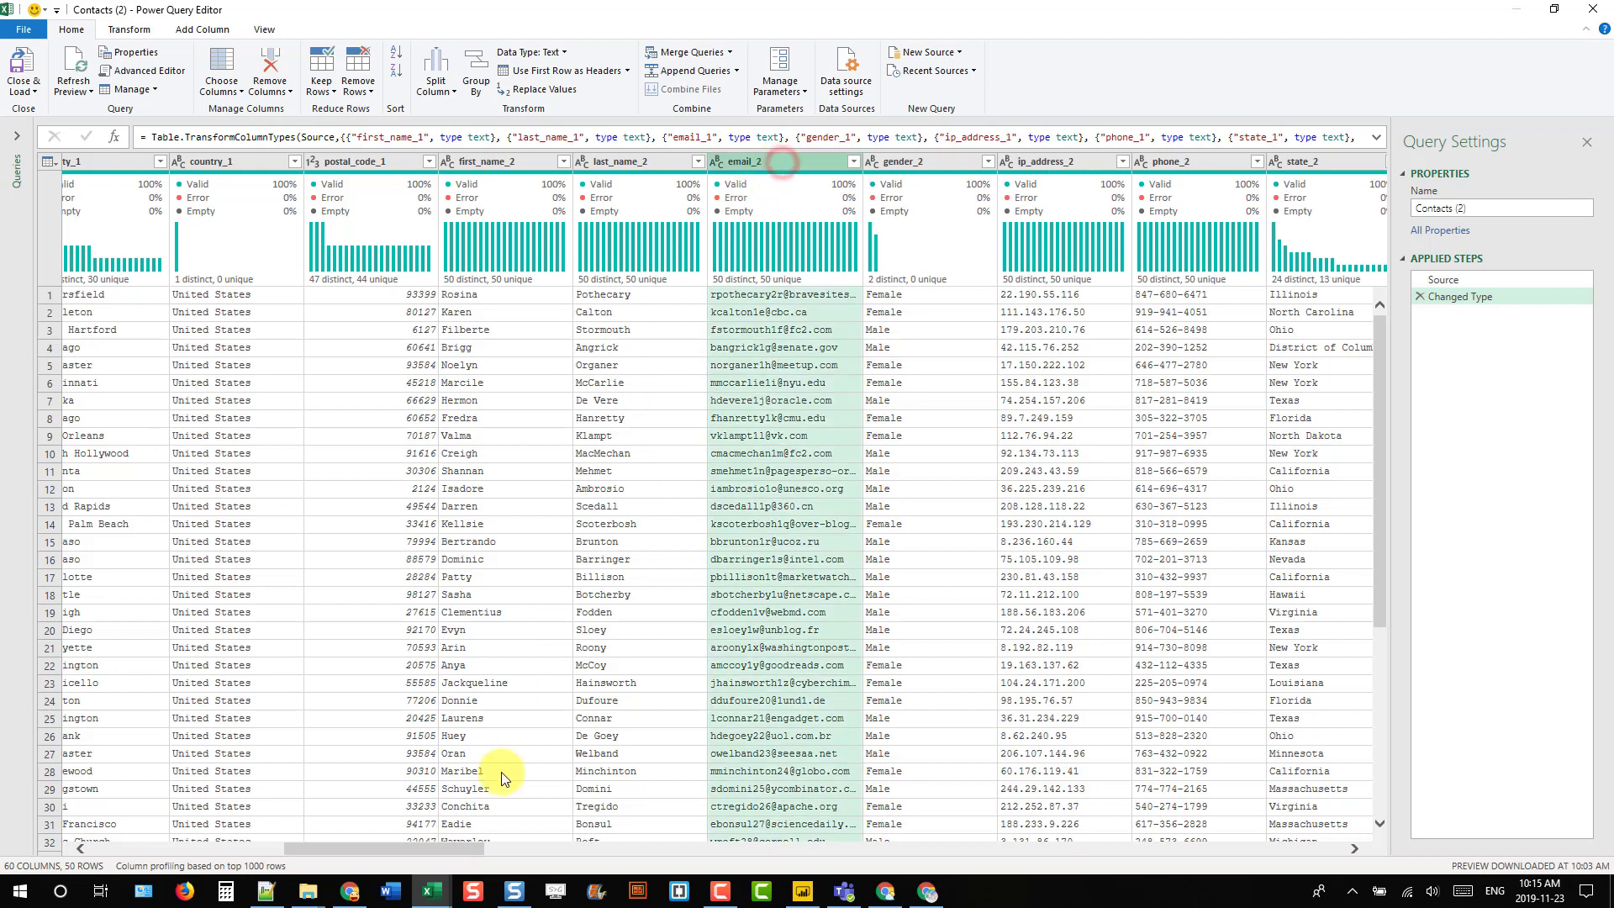
drag(462, 846, 749, 842)
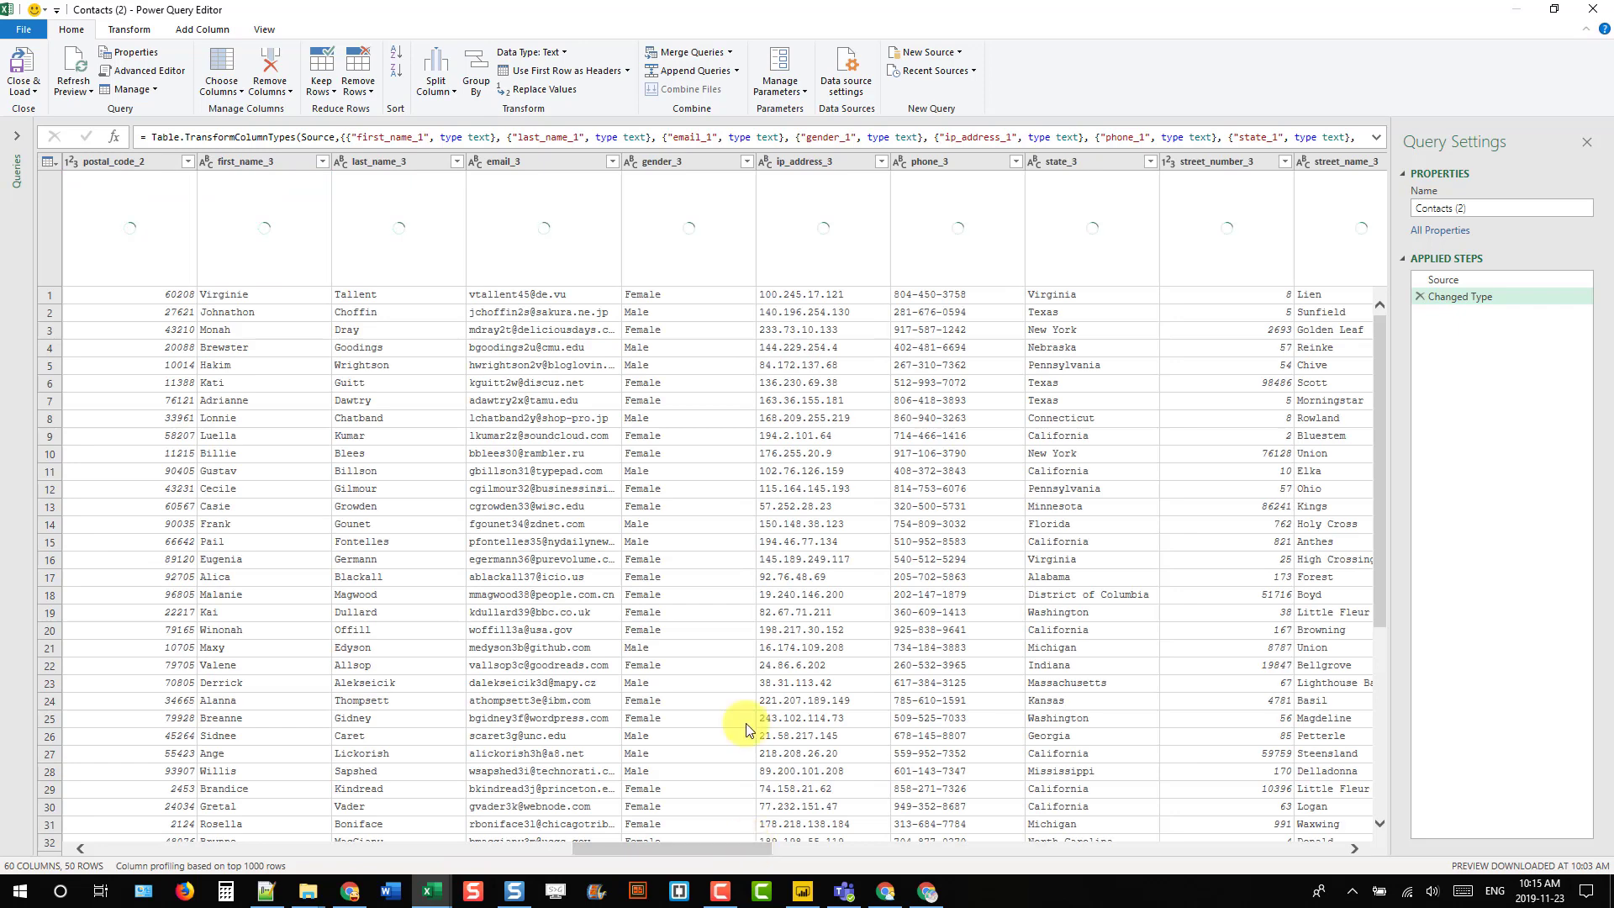
click(553, 159)
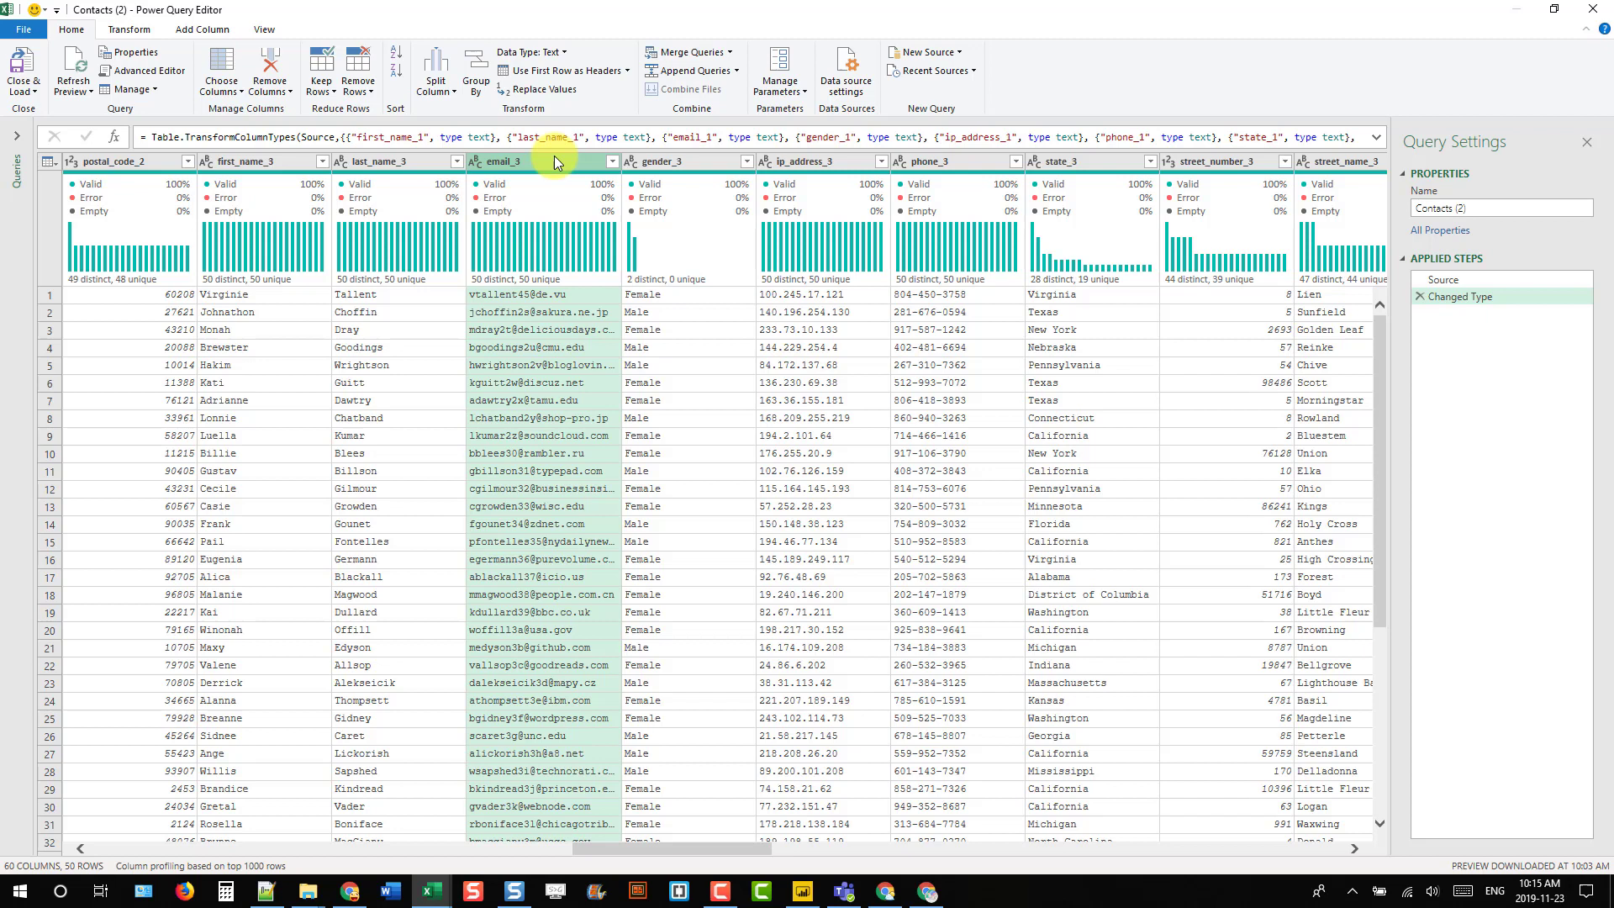
drag(669, 847, 471, 871)
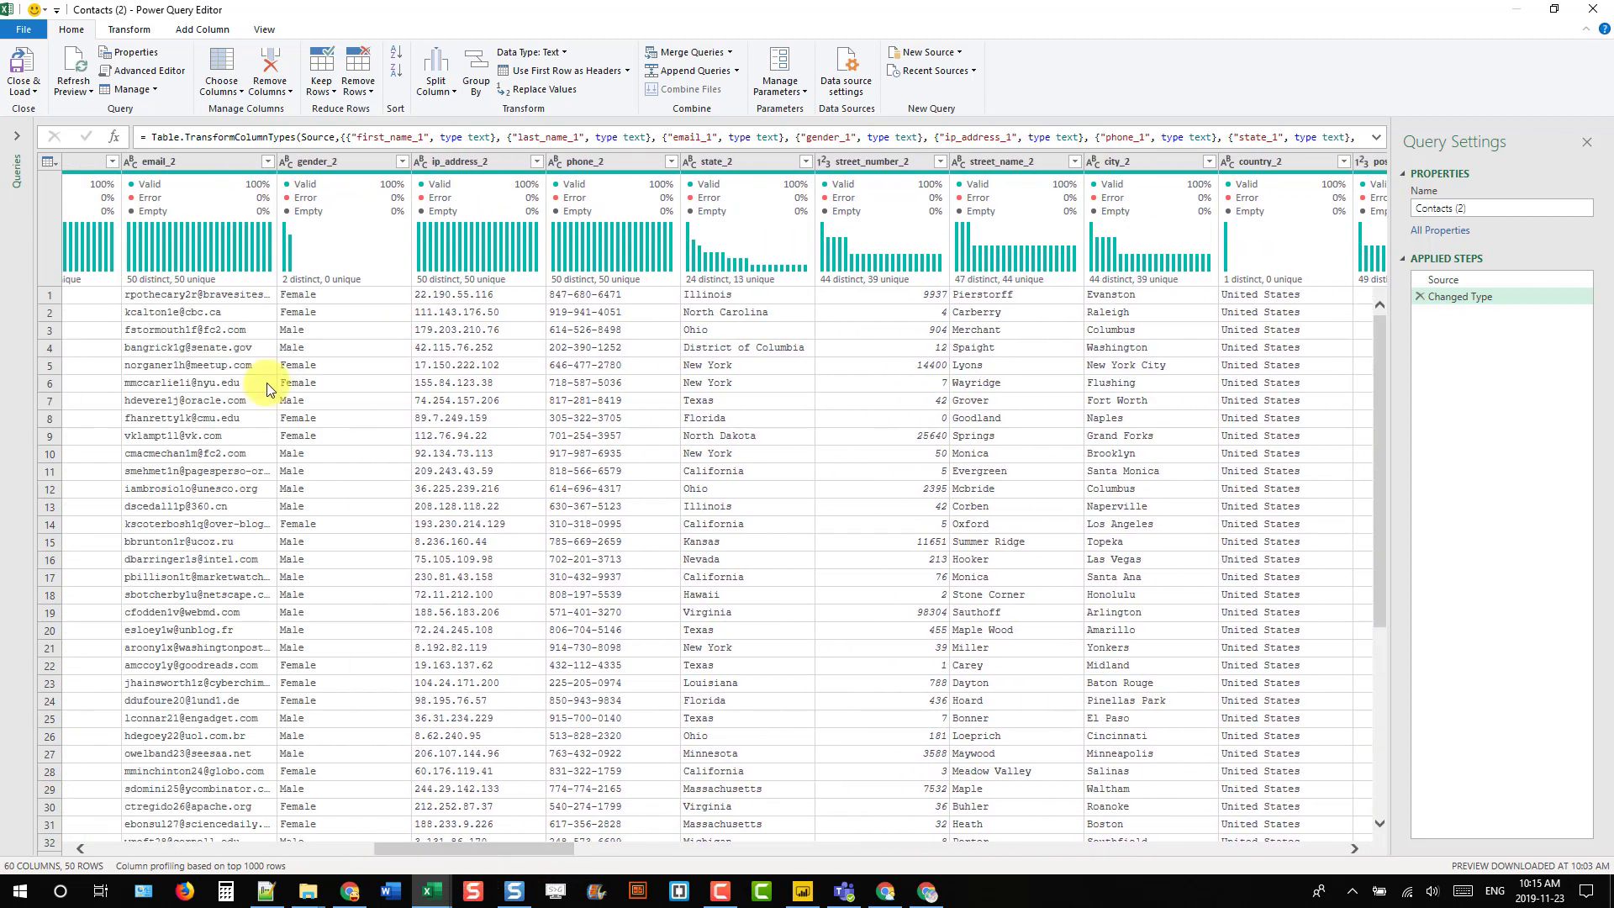
click(200, 159)
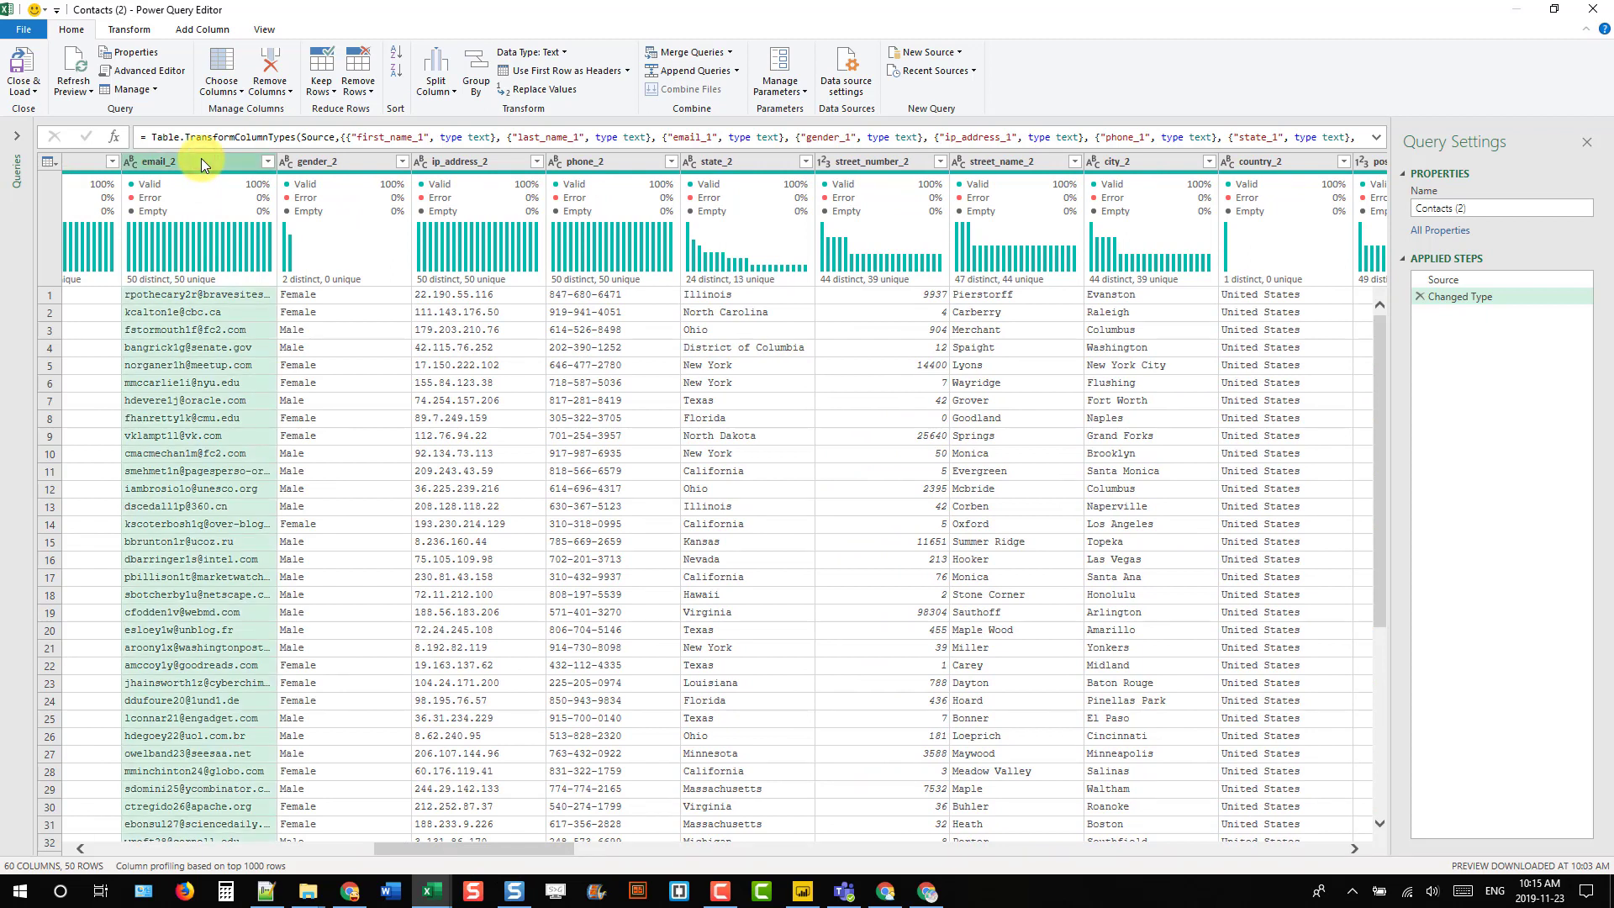
drag(200, 158, 404, 154)
drag(456, 846, 307, 869)
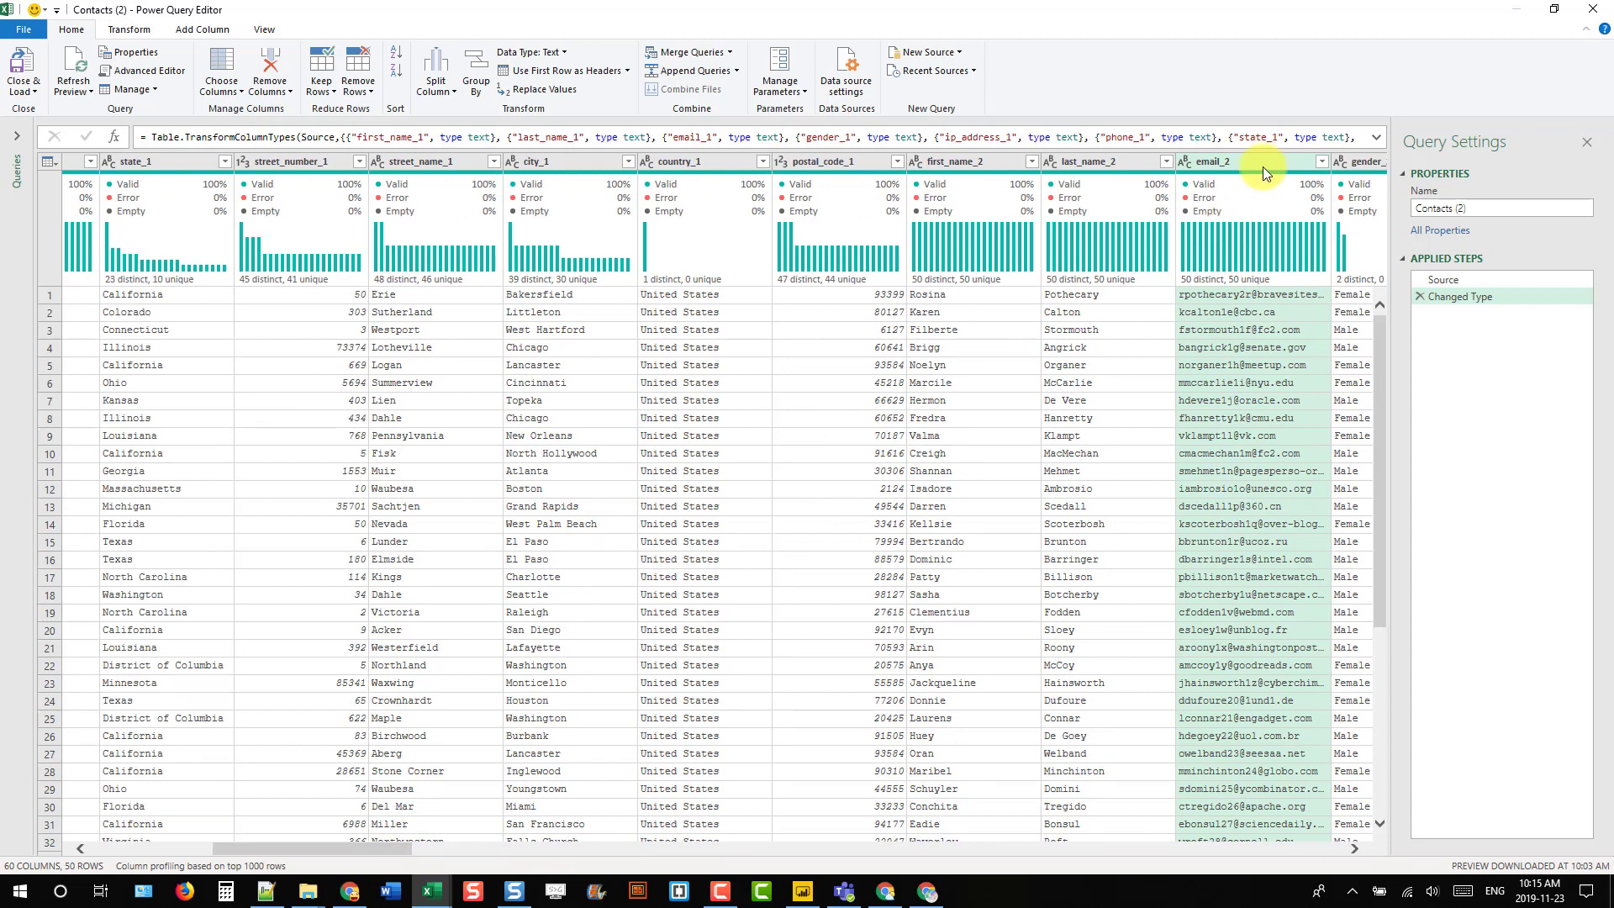
drag(1258, 163, 312, 168)
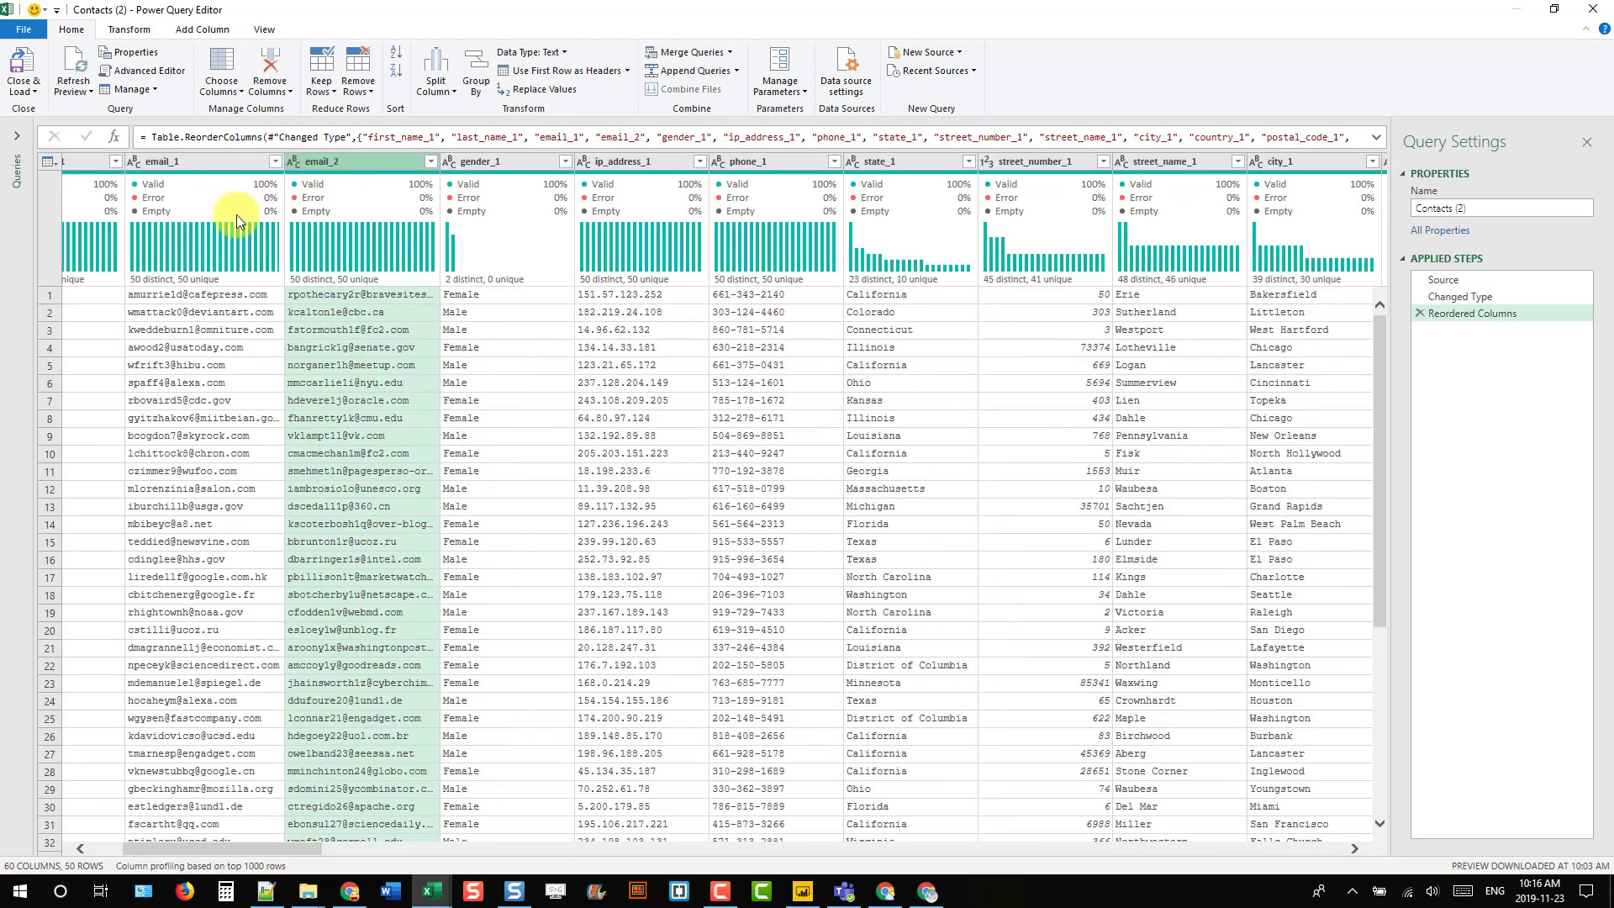
Step: Move first_name_2 To Beginning, then drag it just after first_name_1 as the second column
mouse_move(315, 235)
drag(301, 846, 396, 843)
click(1108, 154)
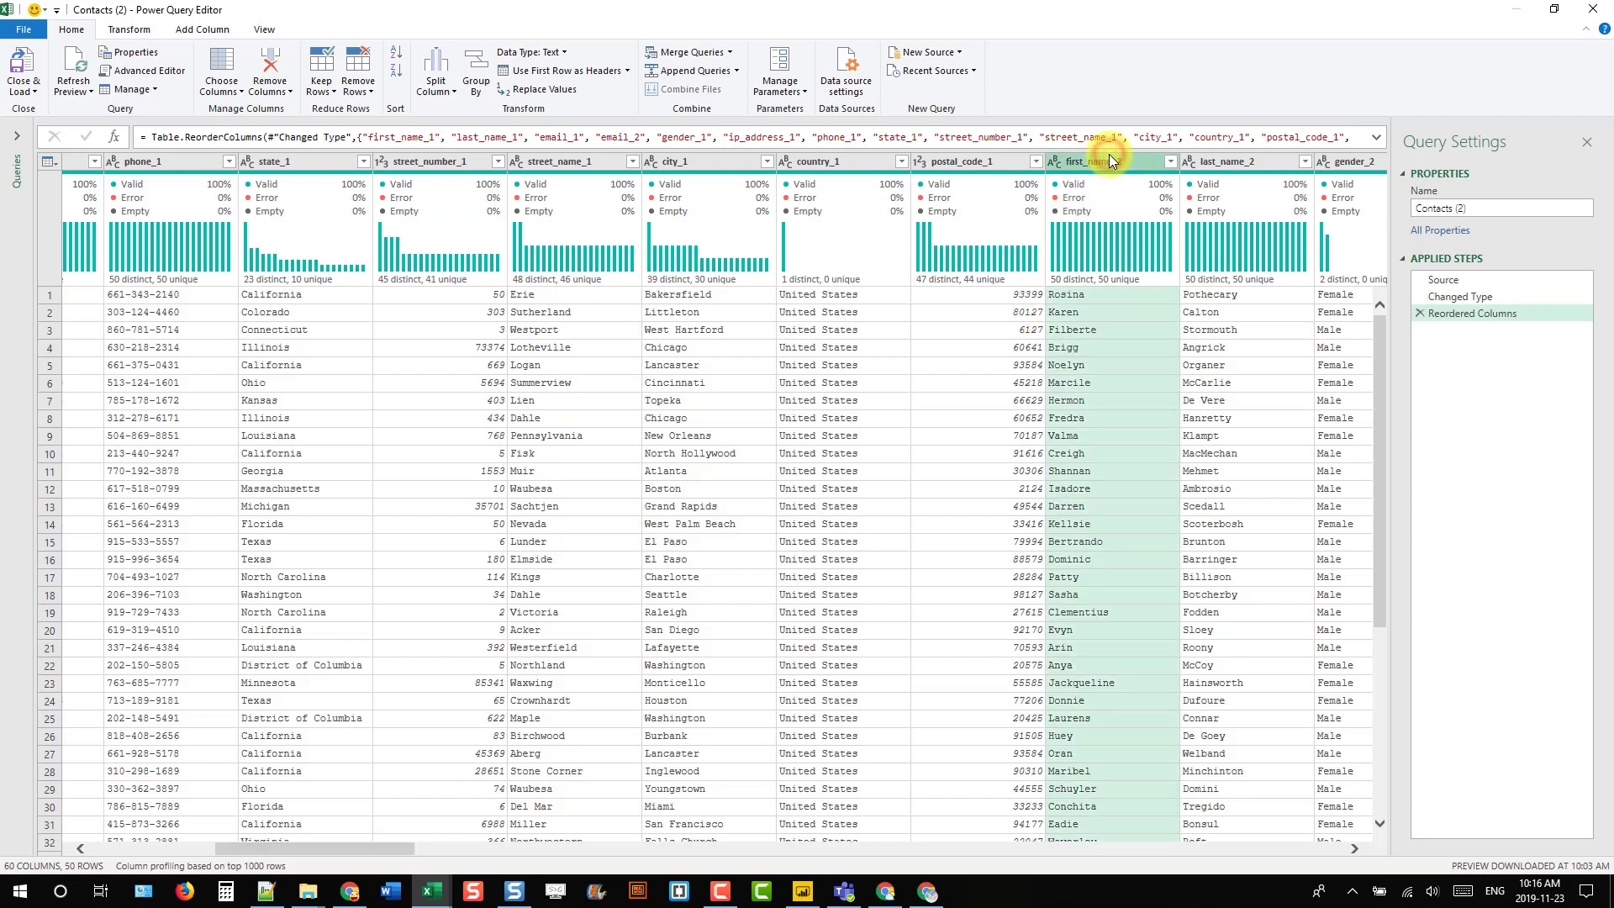
right_click(1107, 161)
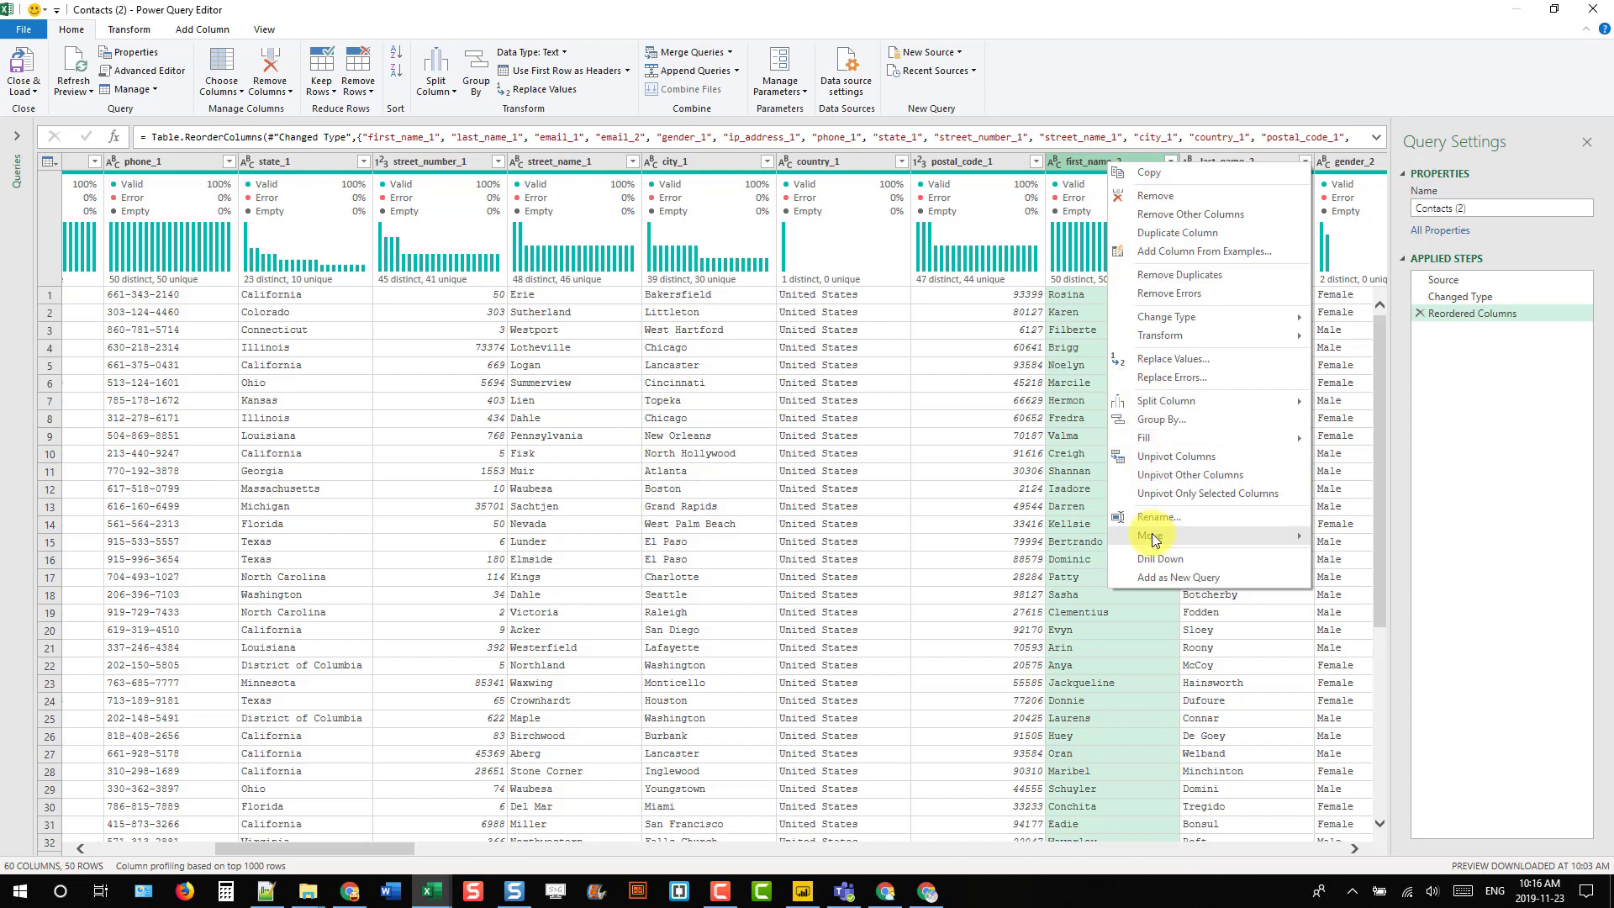
mouse_move(1152, 539)
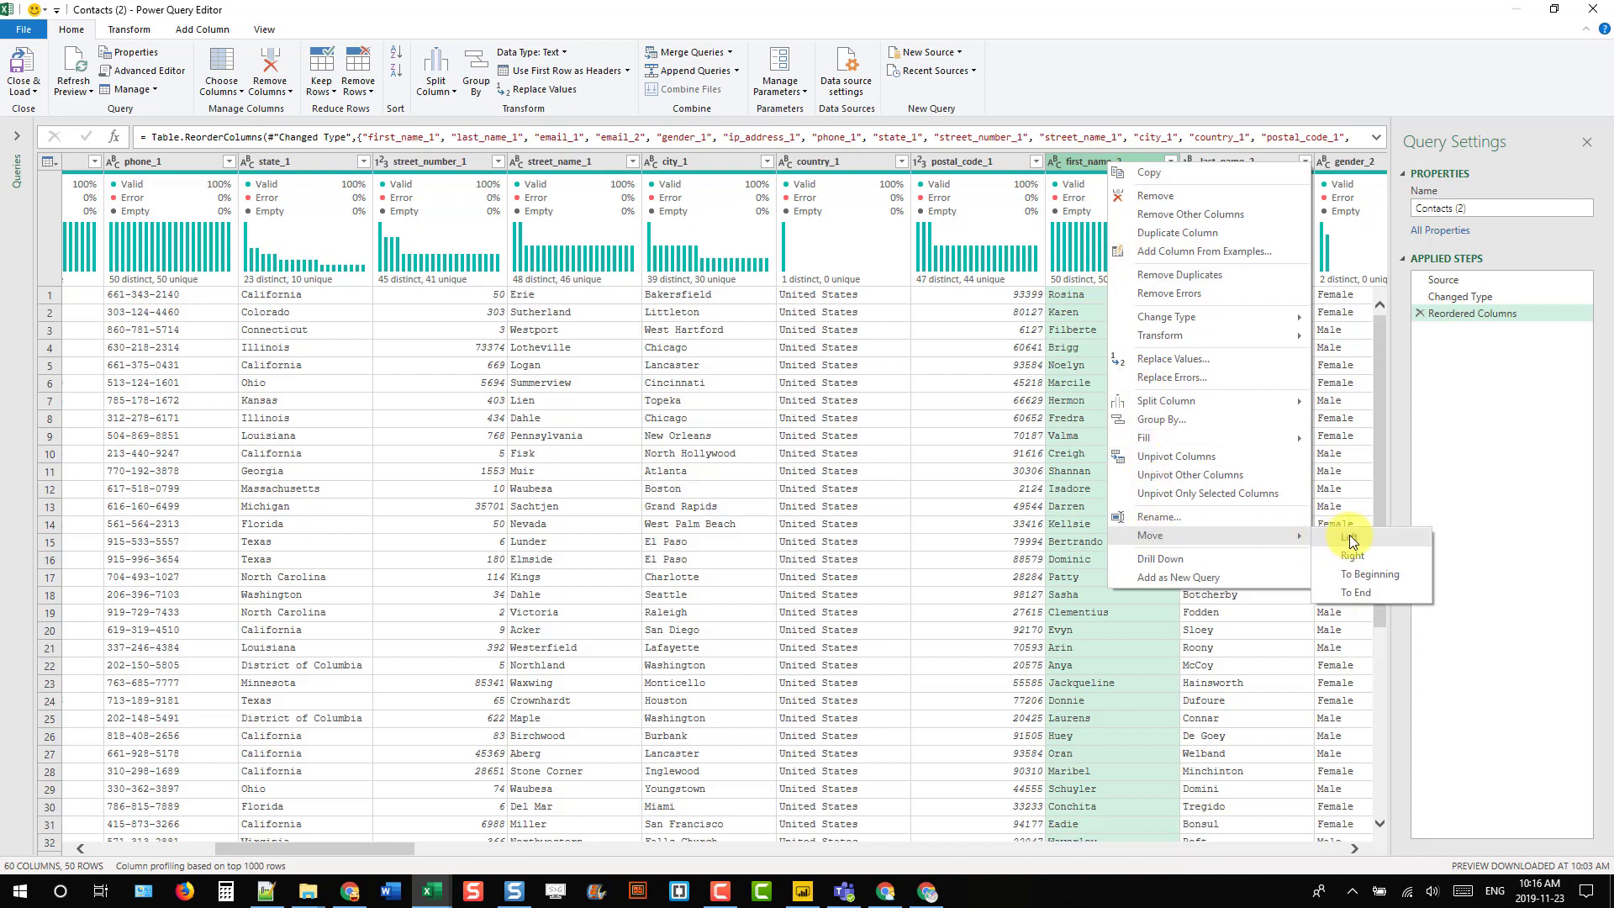
click(1362, 580)
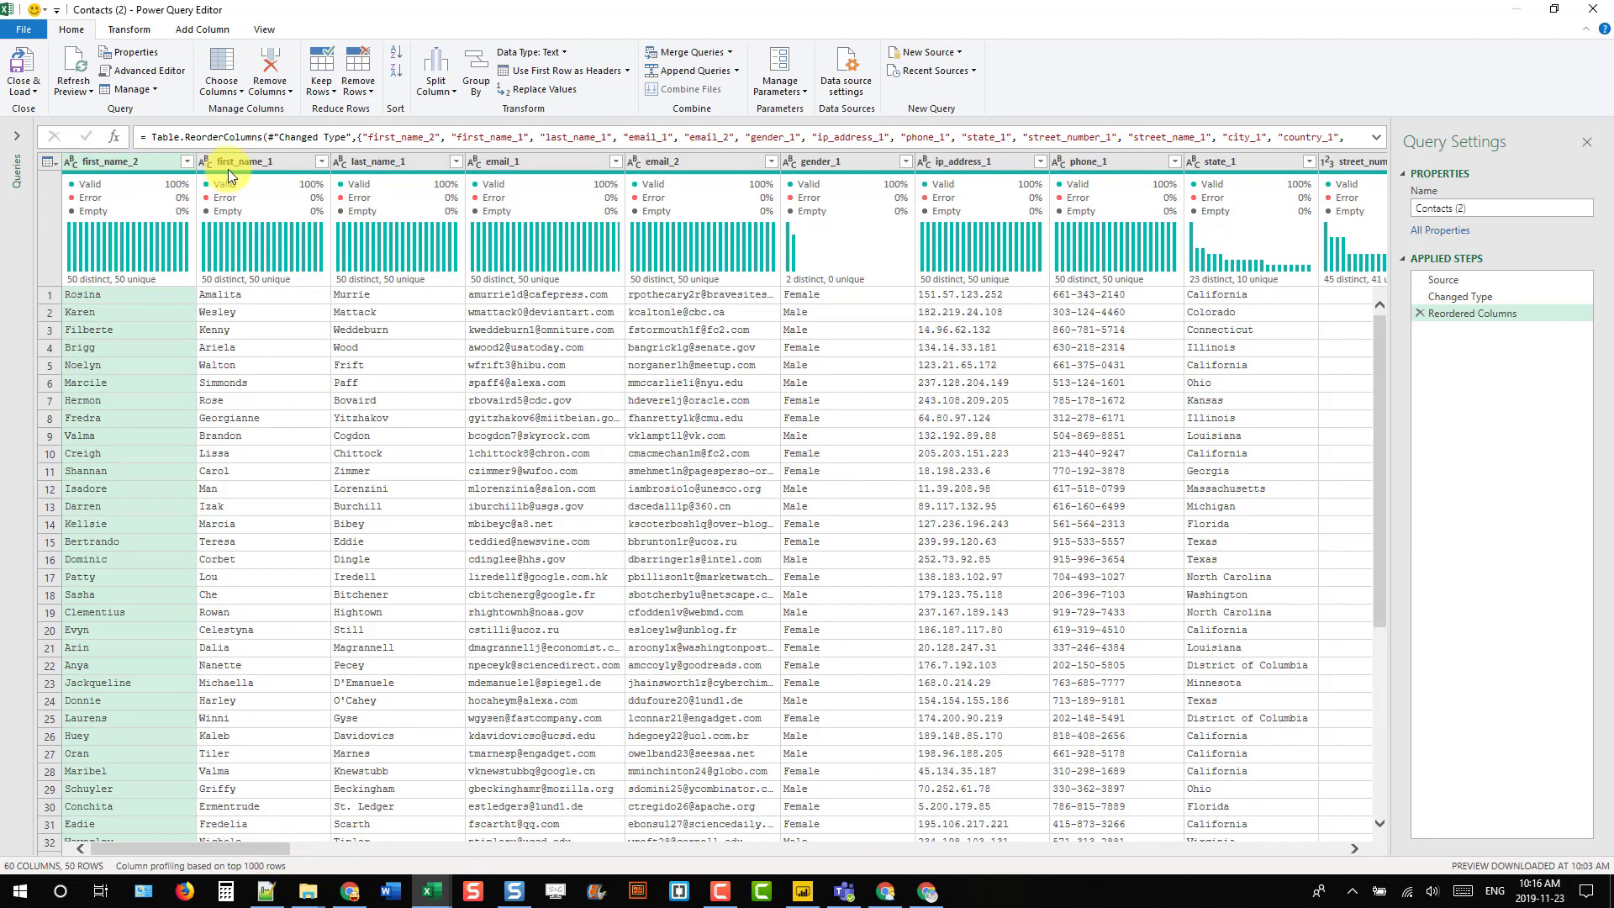
mouse_move(148, 166)
mouse_down()
mouse_move(351, 166)
mouse_move(239, 164)
mouse_up()
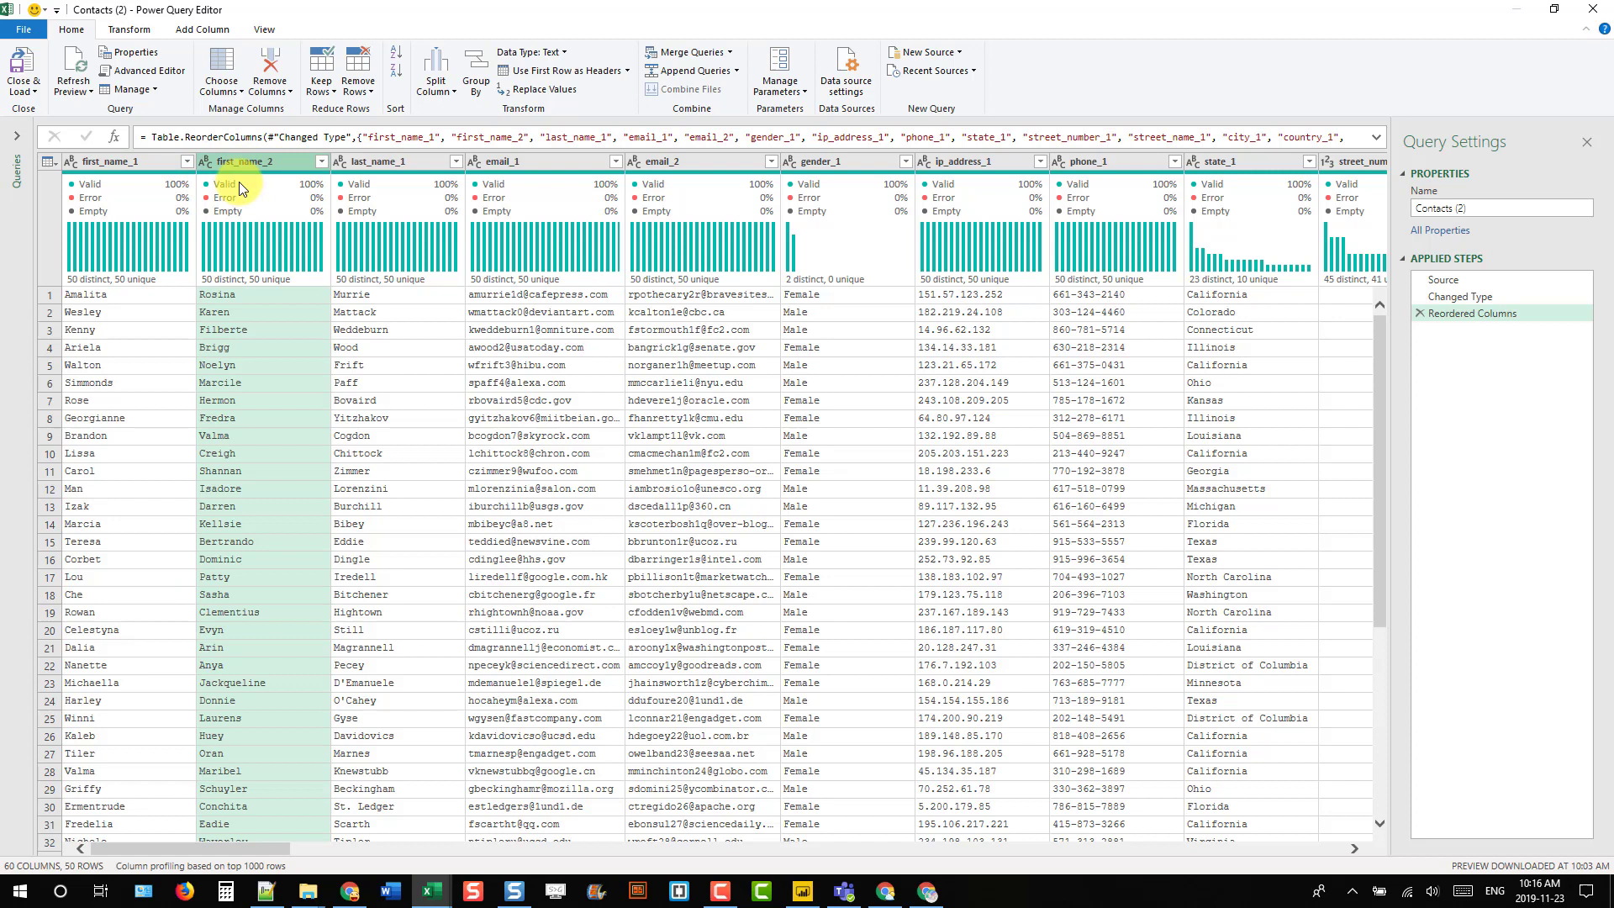
Step: Remove the Reordered Columns step from Applied Steps, leaving Source and Changed Type
click(130, 29)
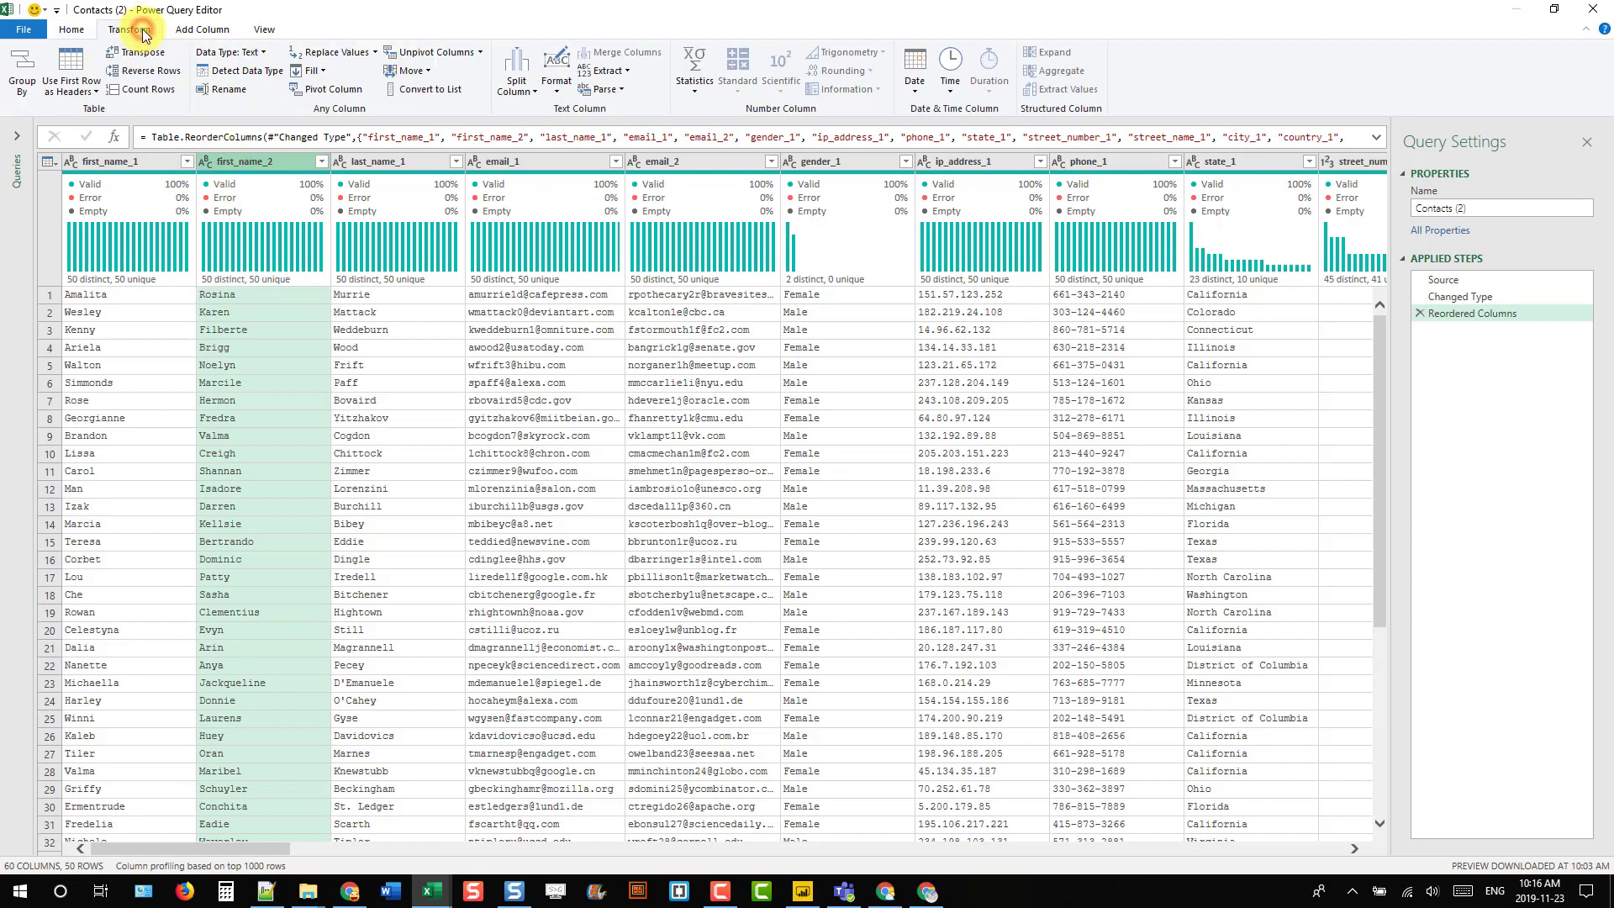
click(429, 72)
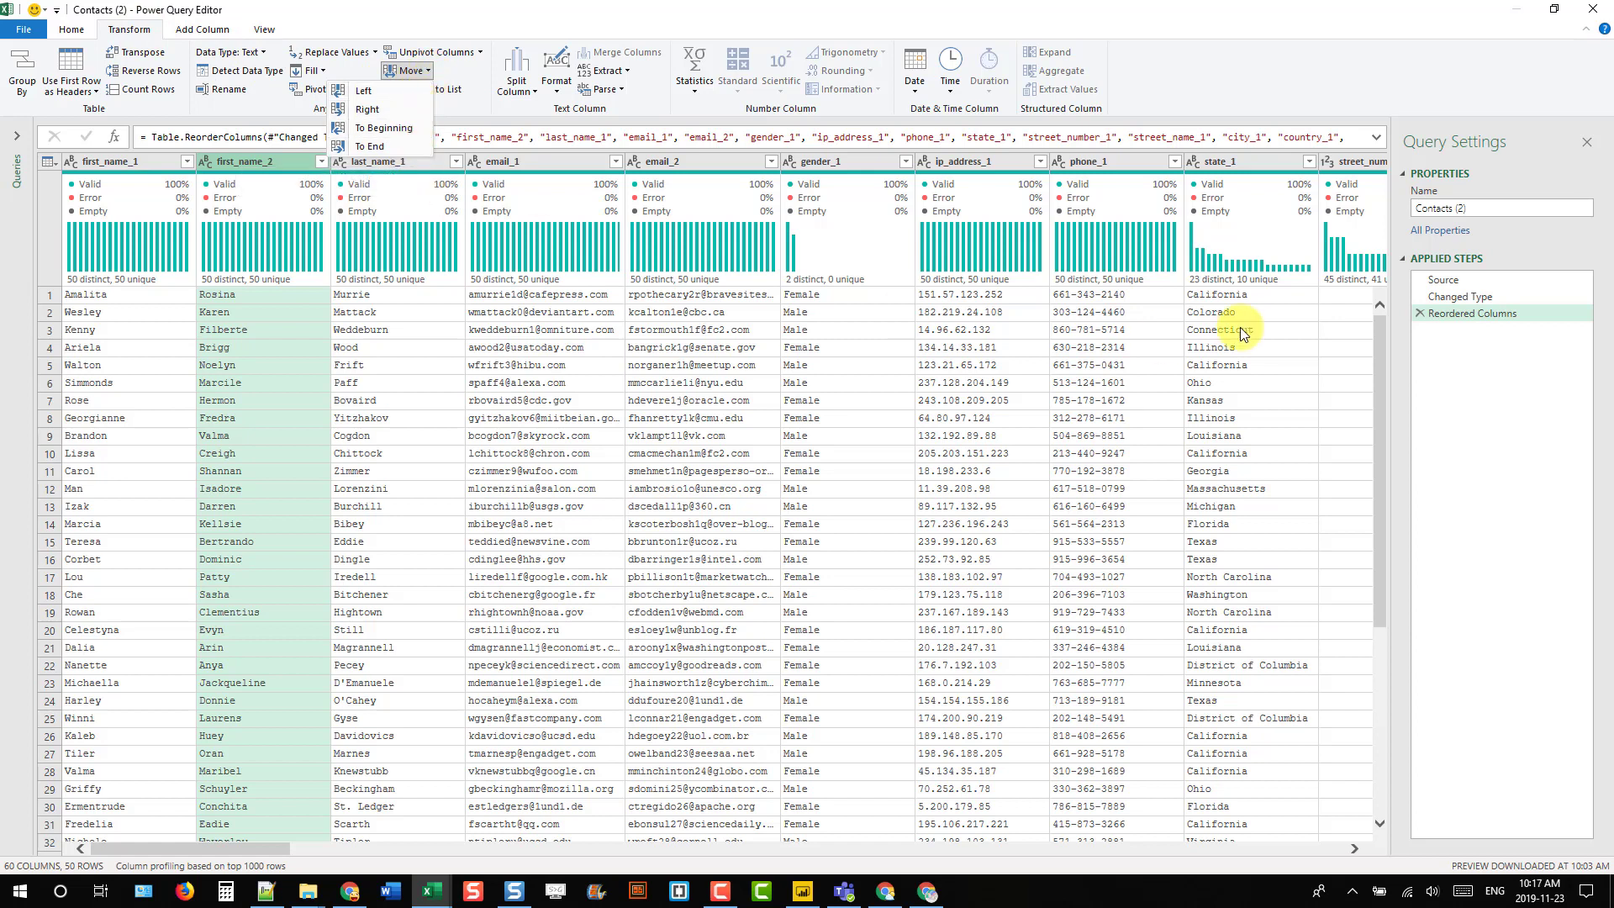
click(1419, 313)
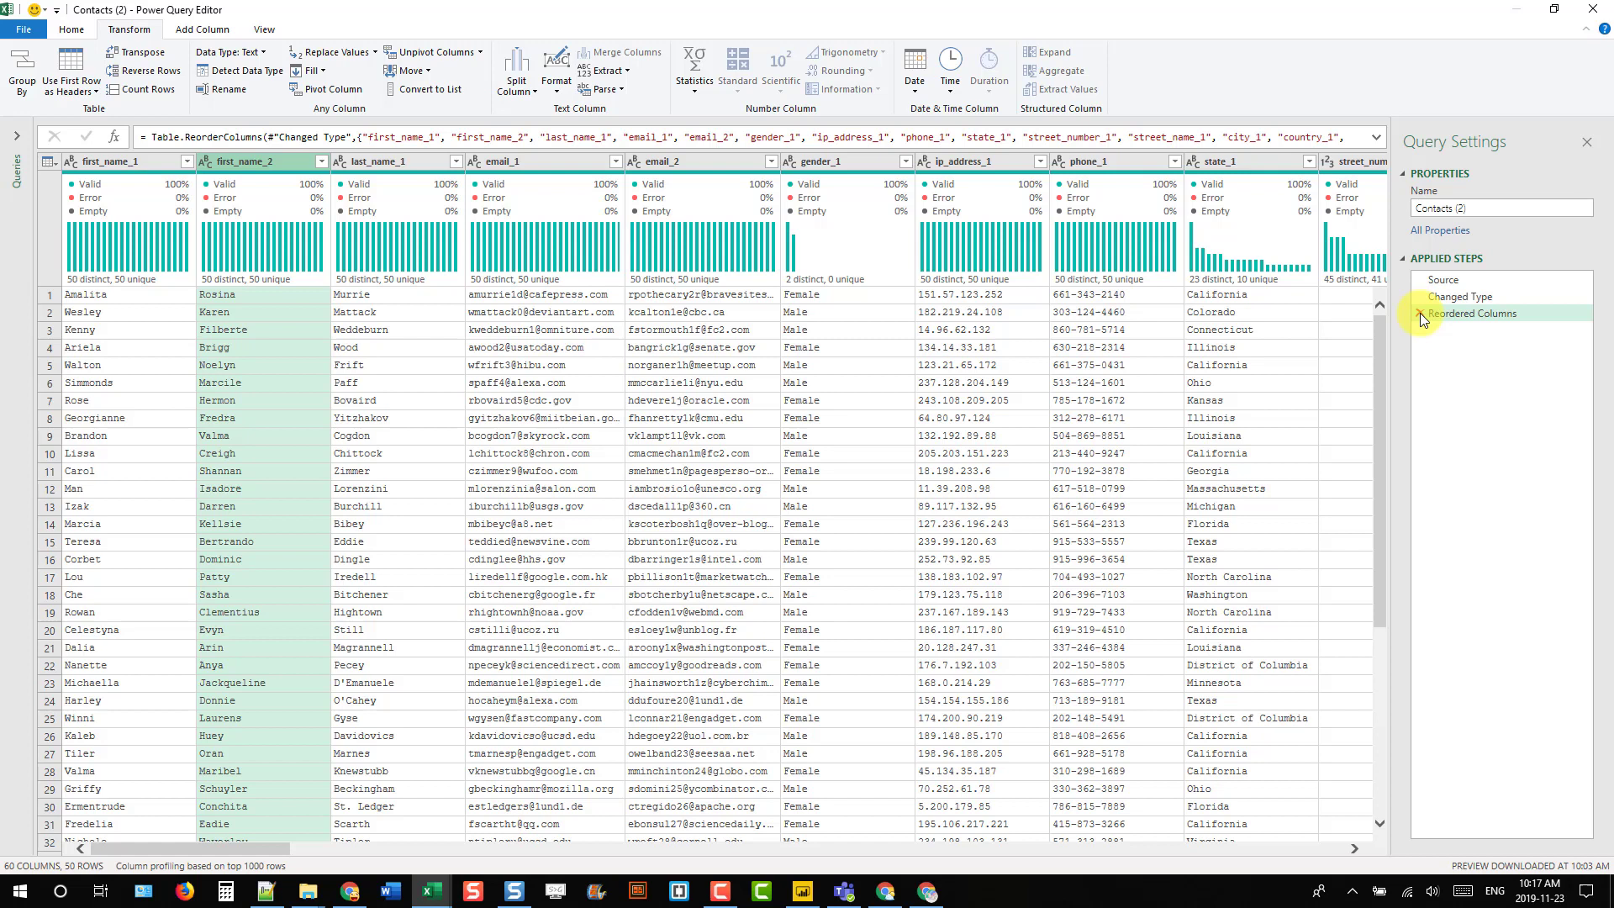
click(1420, 313)
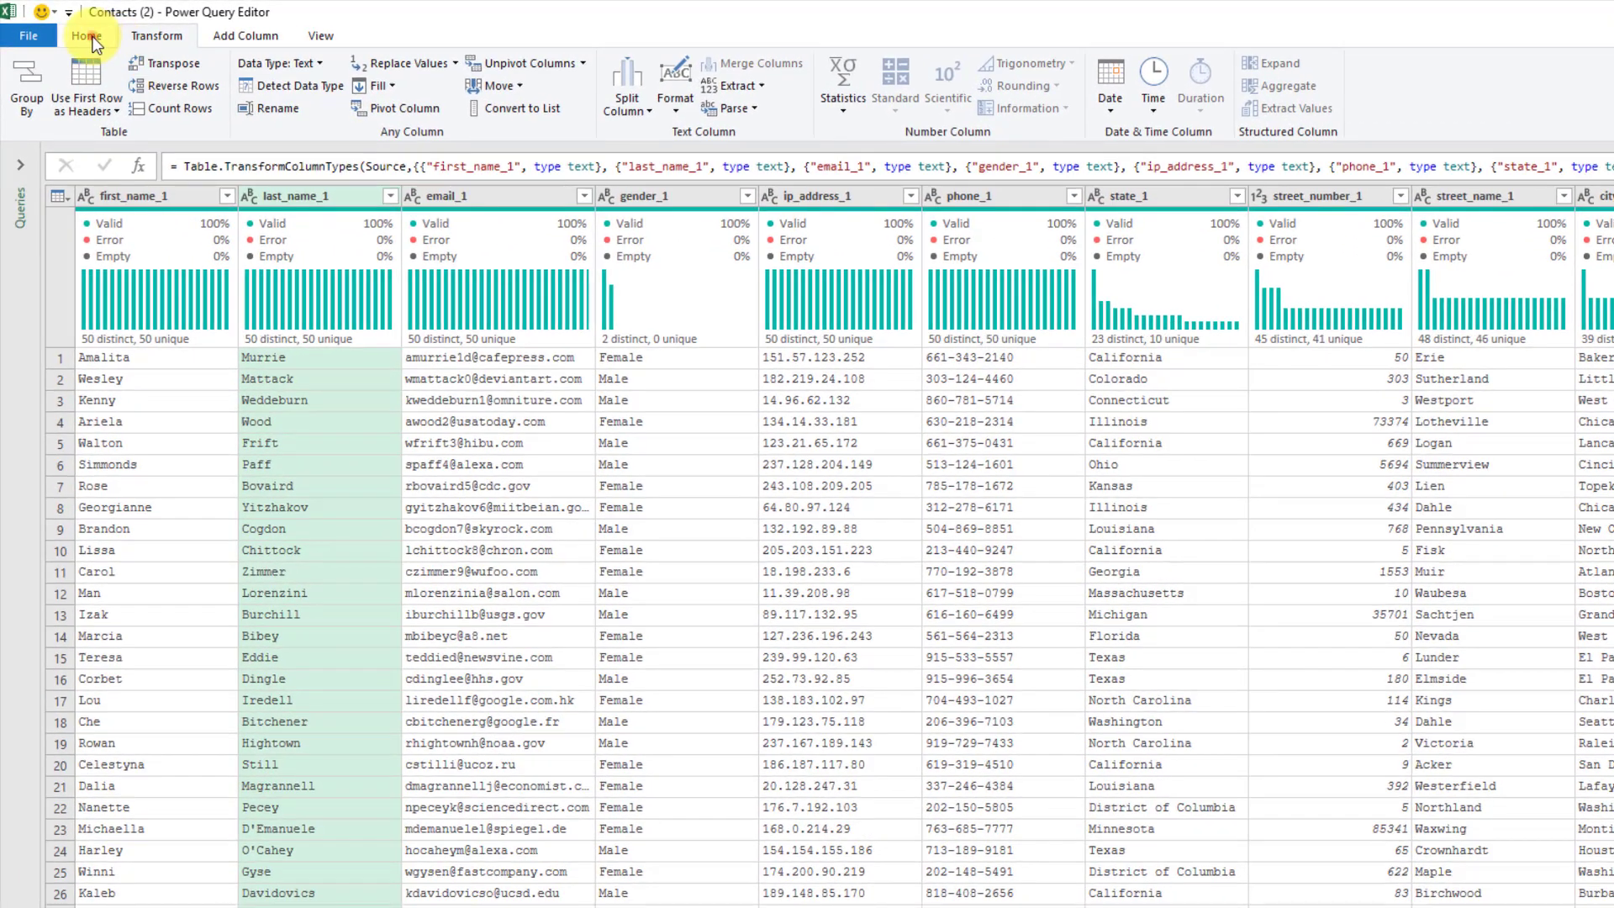
Step: In Choose Columns, keep (Select All Columns), sort the list by Name, and confirm
click(86, 37)
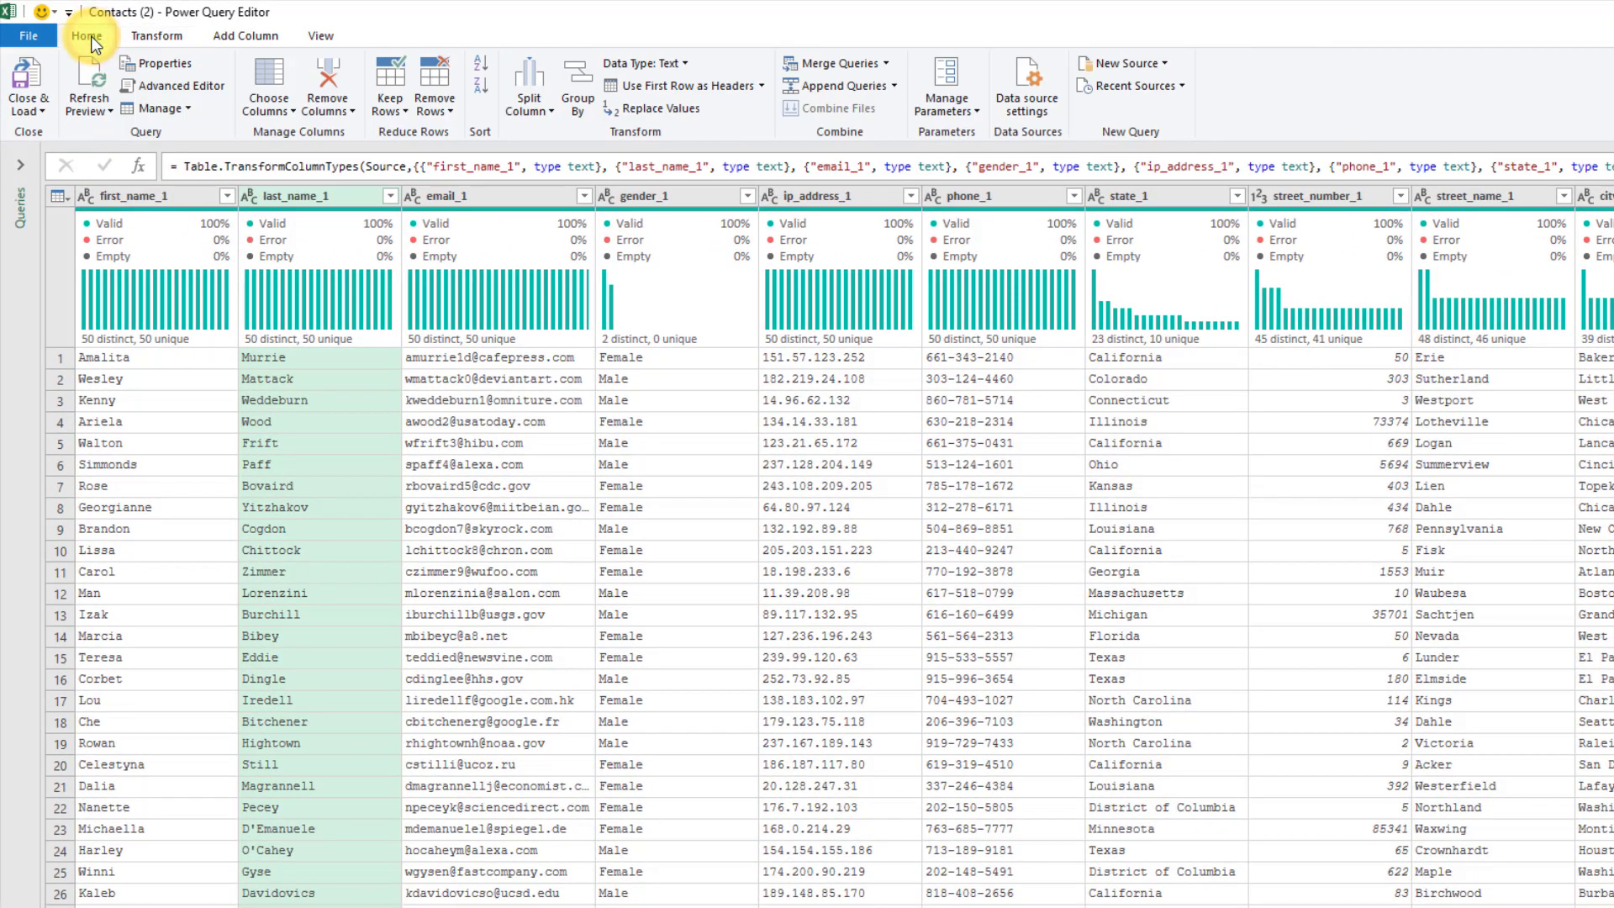
click(262, 108)
click(223, 132)
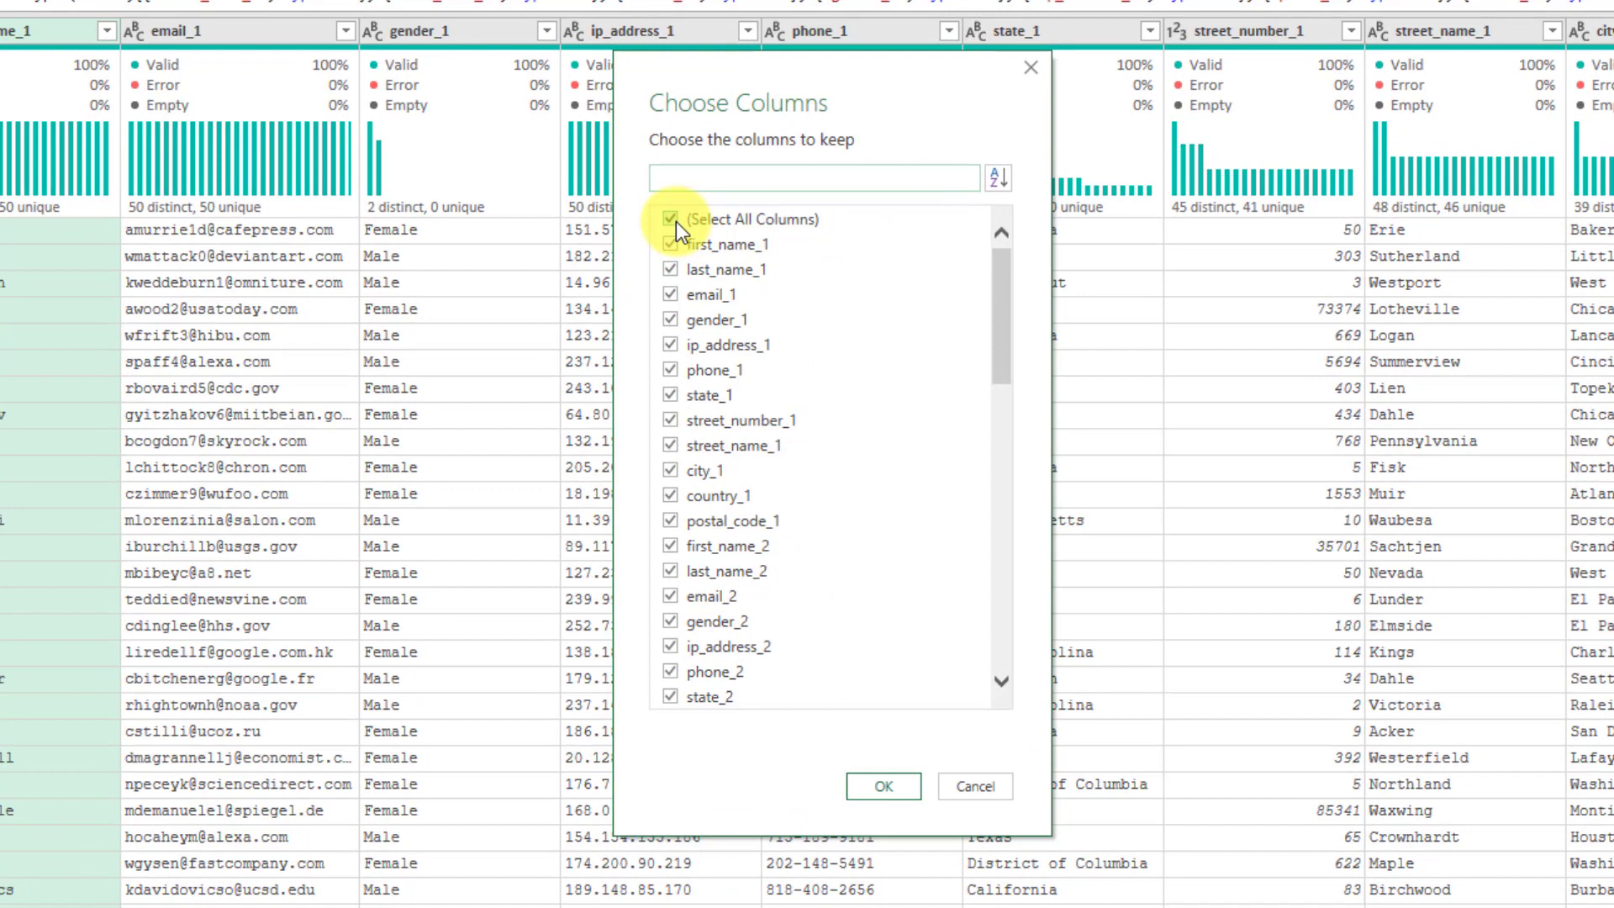
click(670, 218)
click(671, 243)
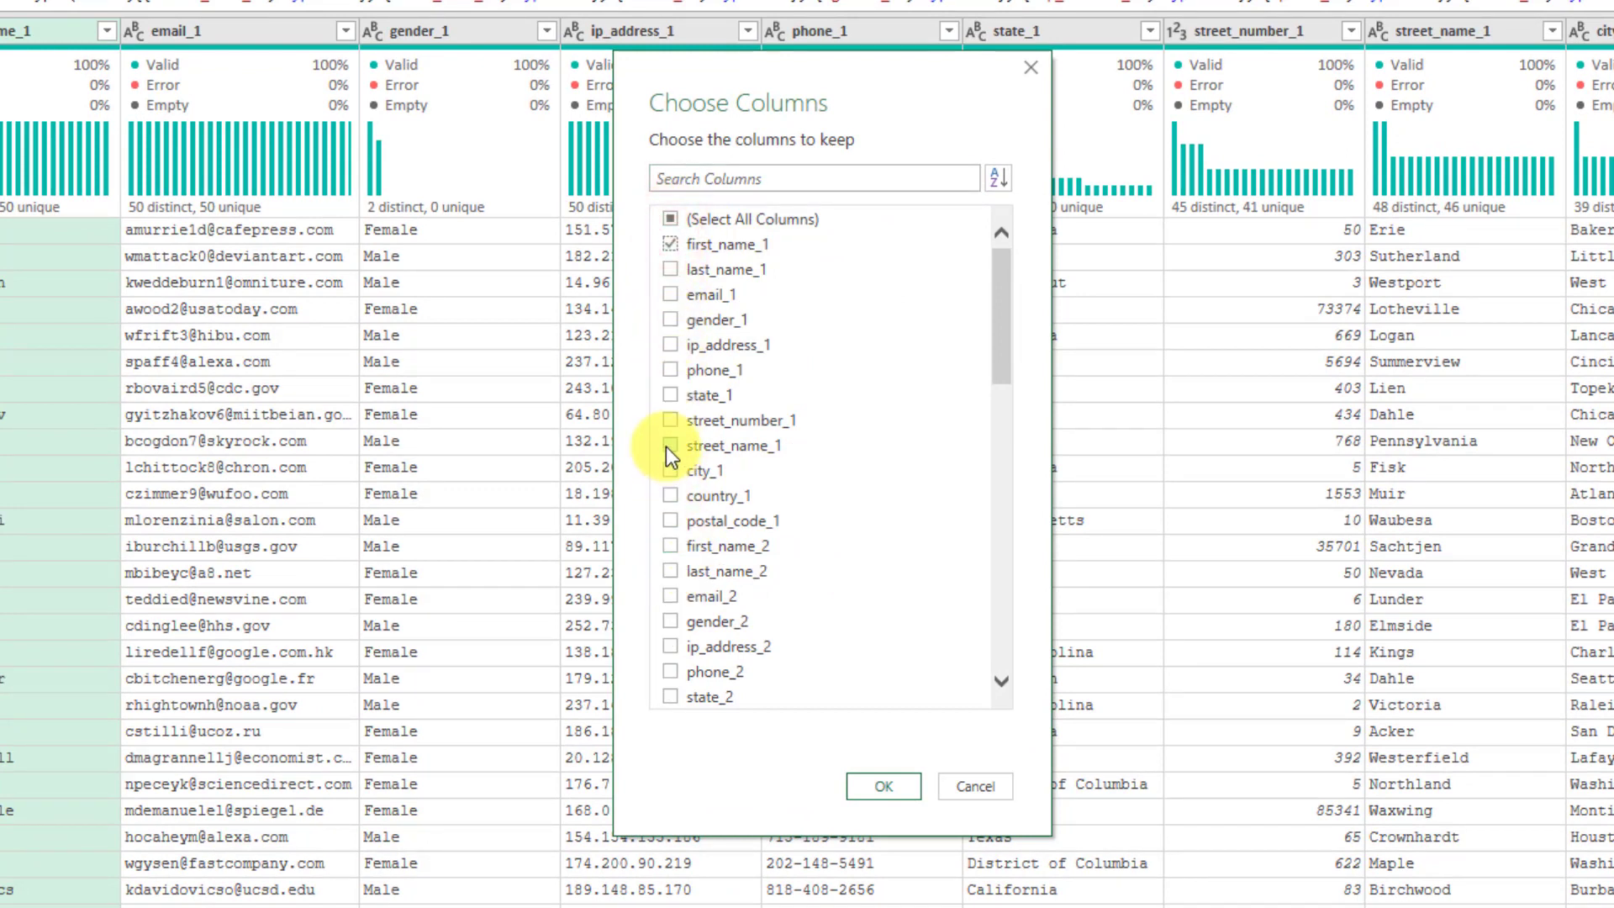
click(675, 547)
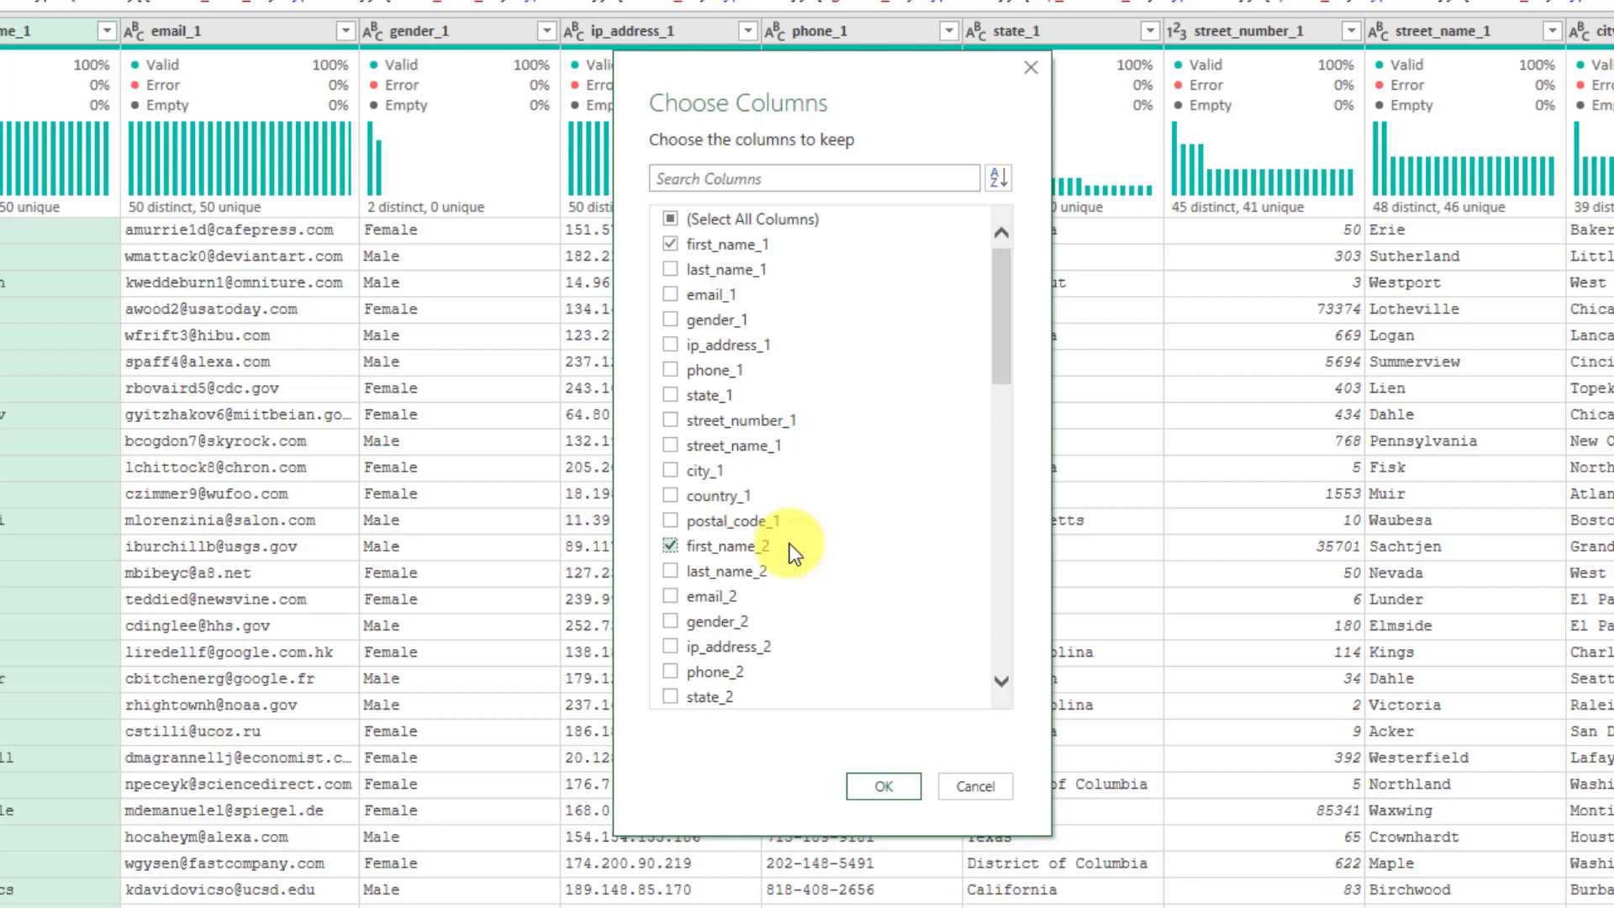
click(672, 219)
click(671, 219)
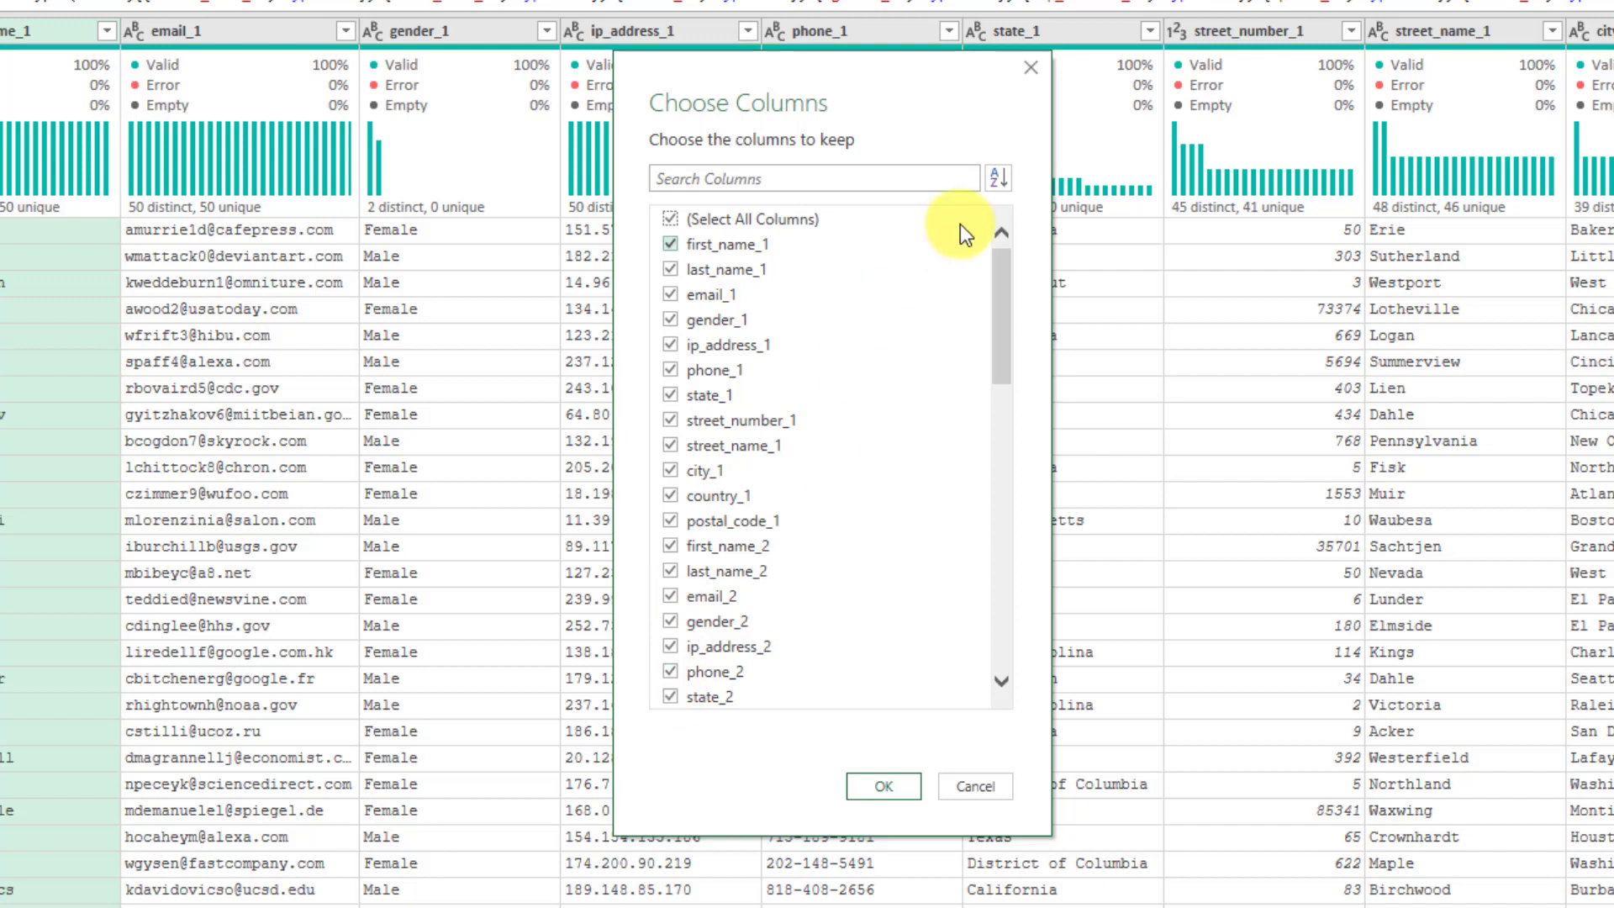
click(1001, 183)
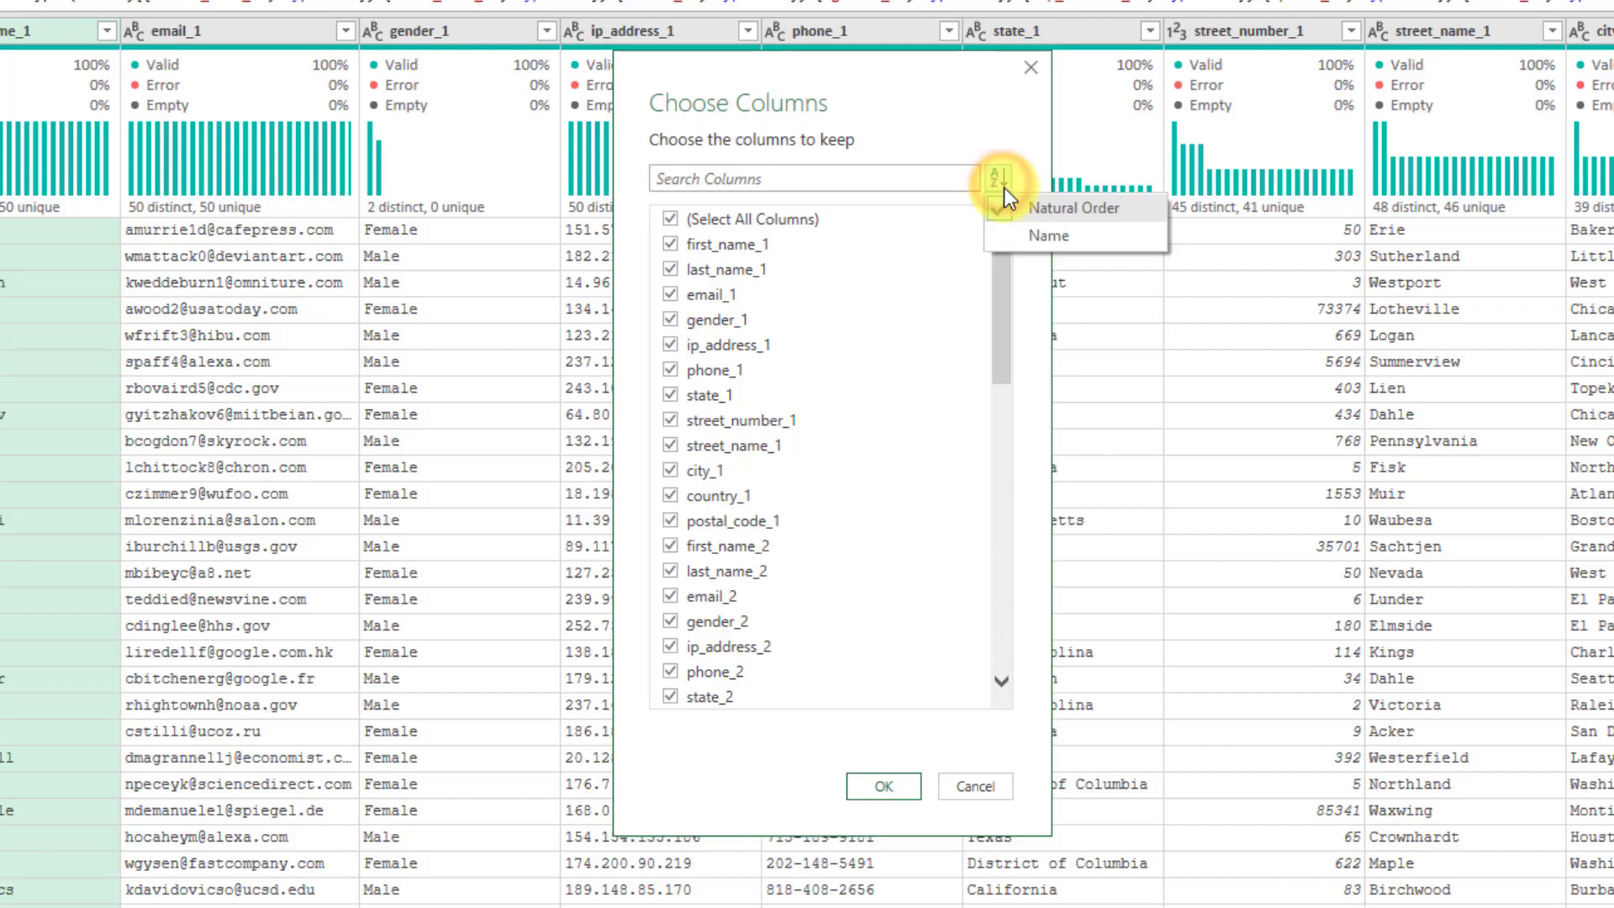
click(1015, 239)
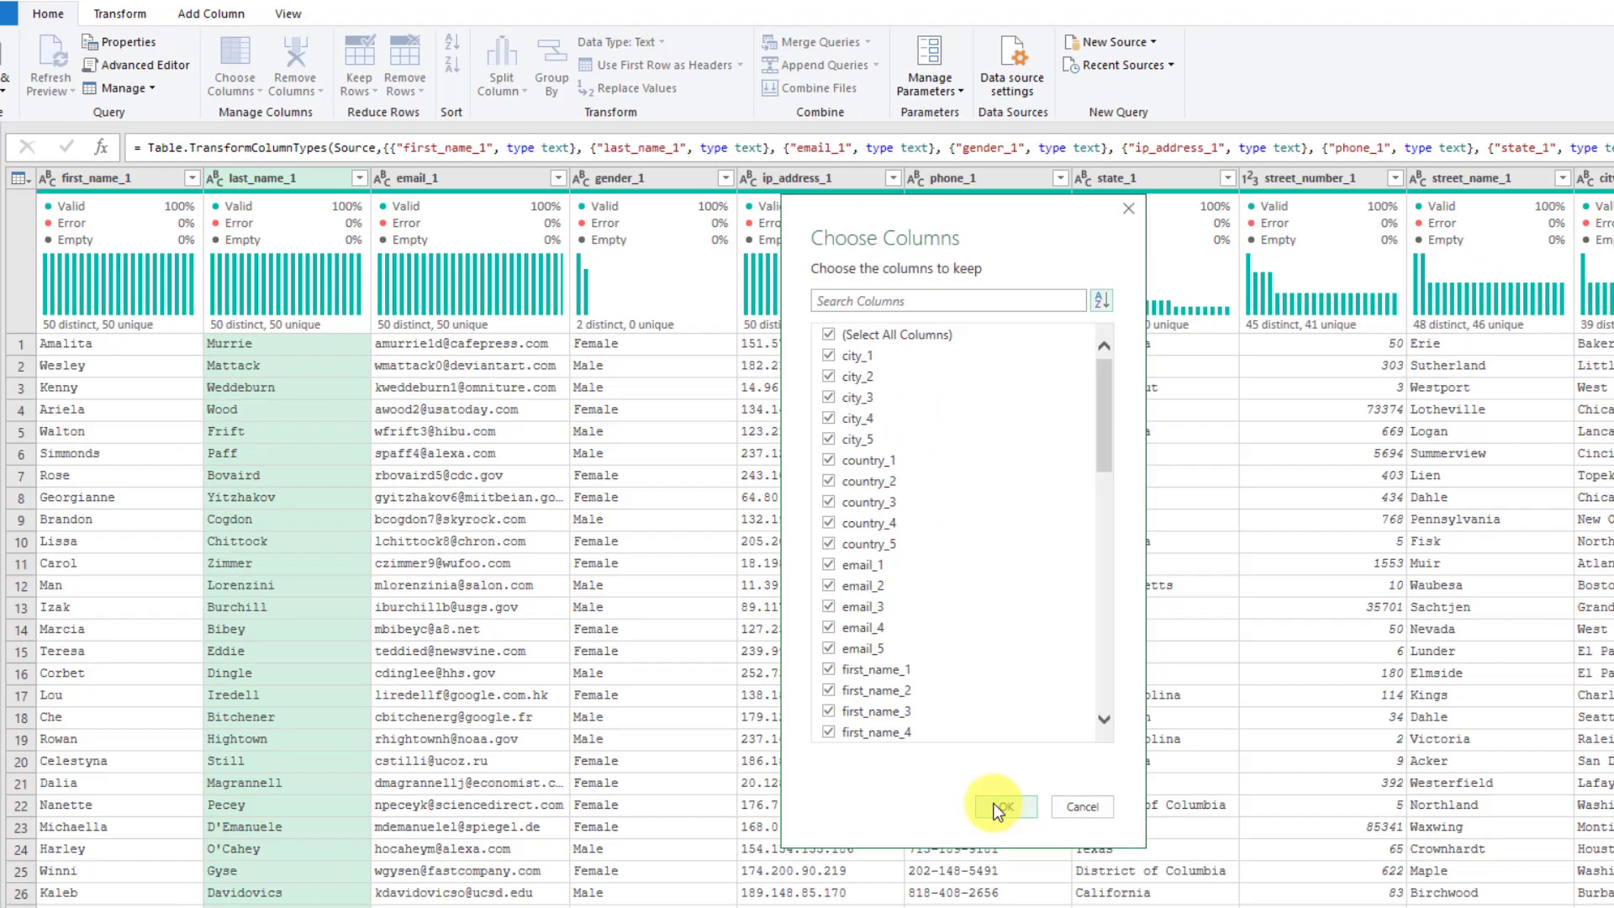
click(884, 786)
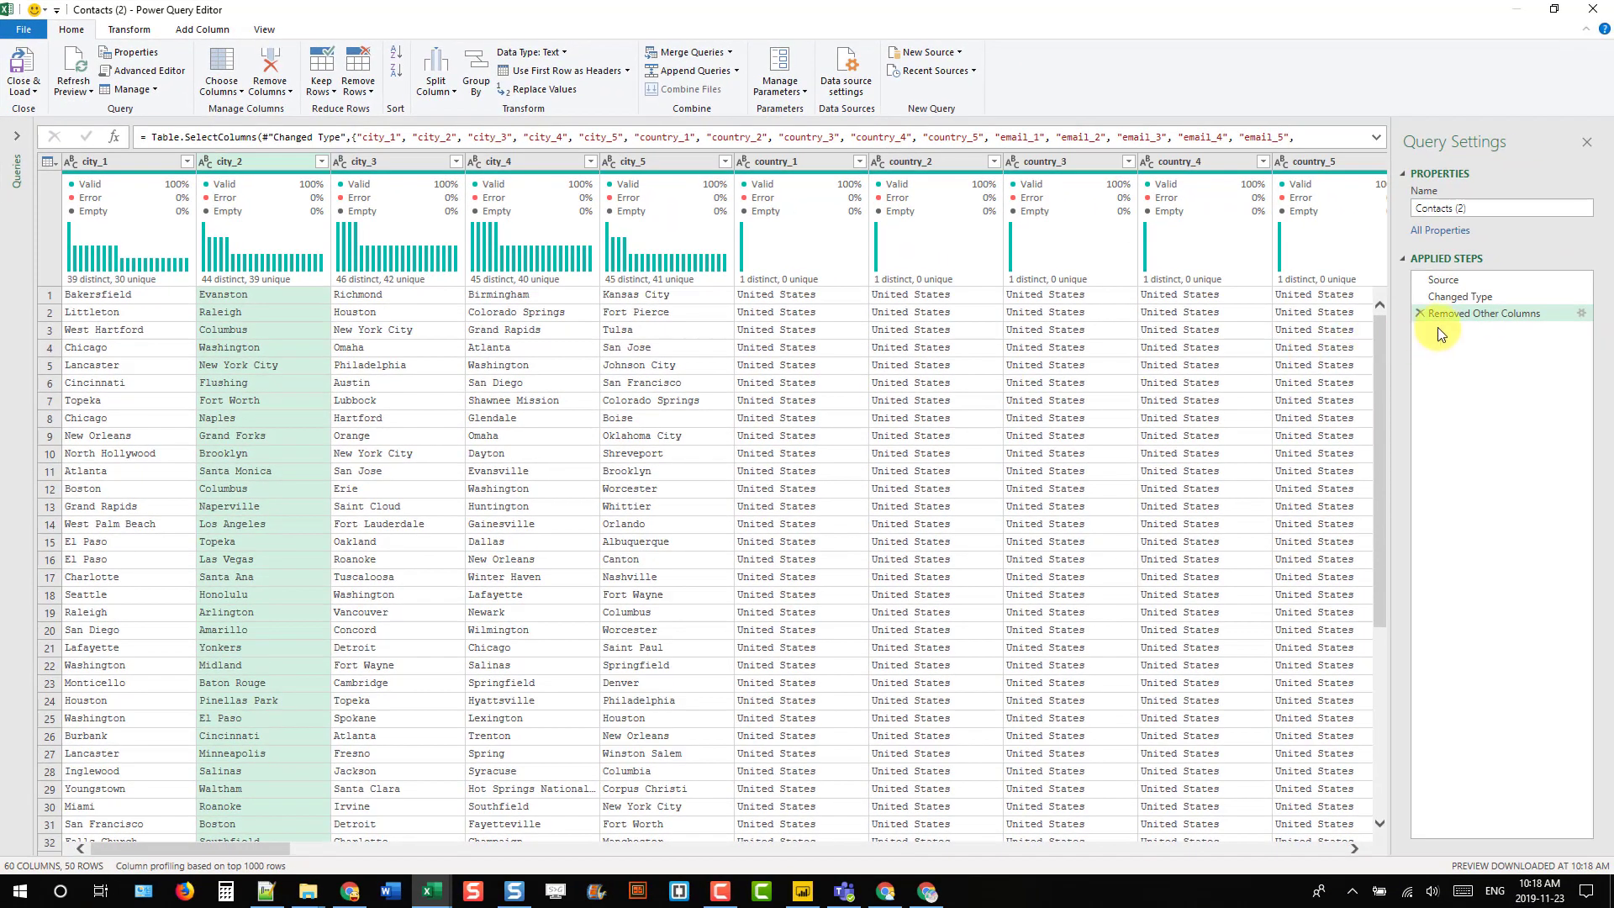
Step: Expand the formula bar on Removed Other Columns to view the full Table.SelectColumns list
click(1467, 314)
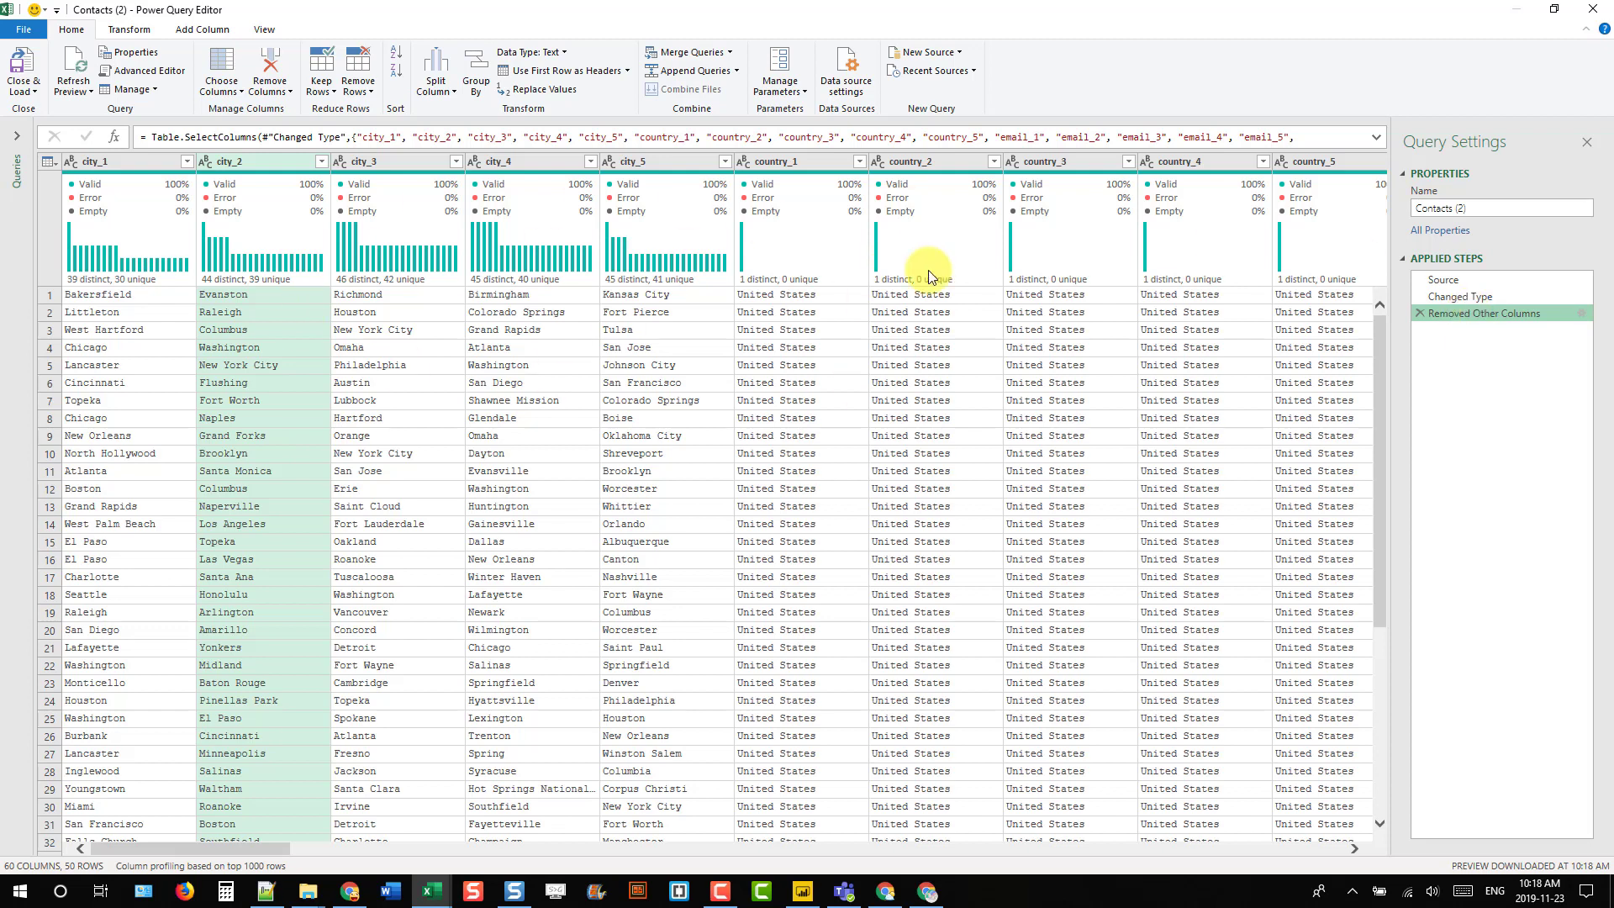
mouse_move(930, 277)
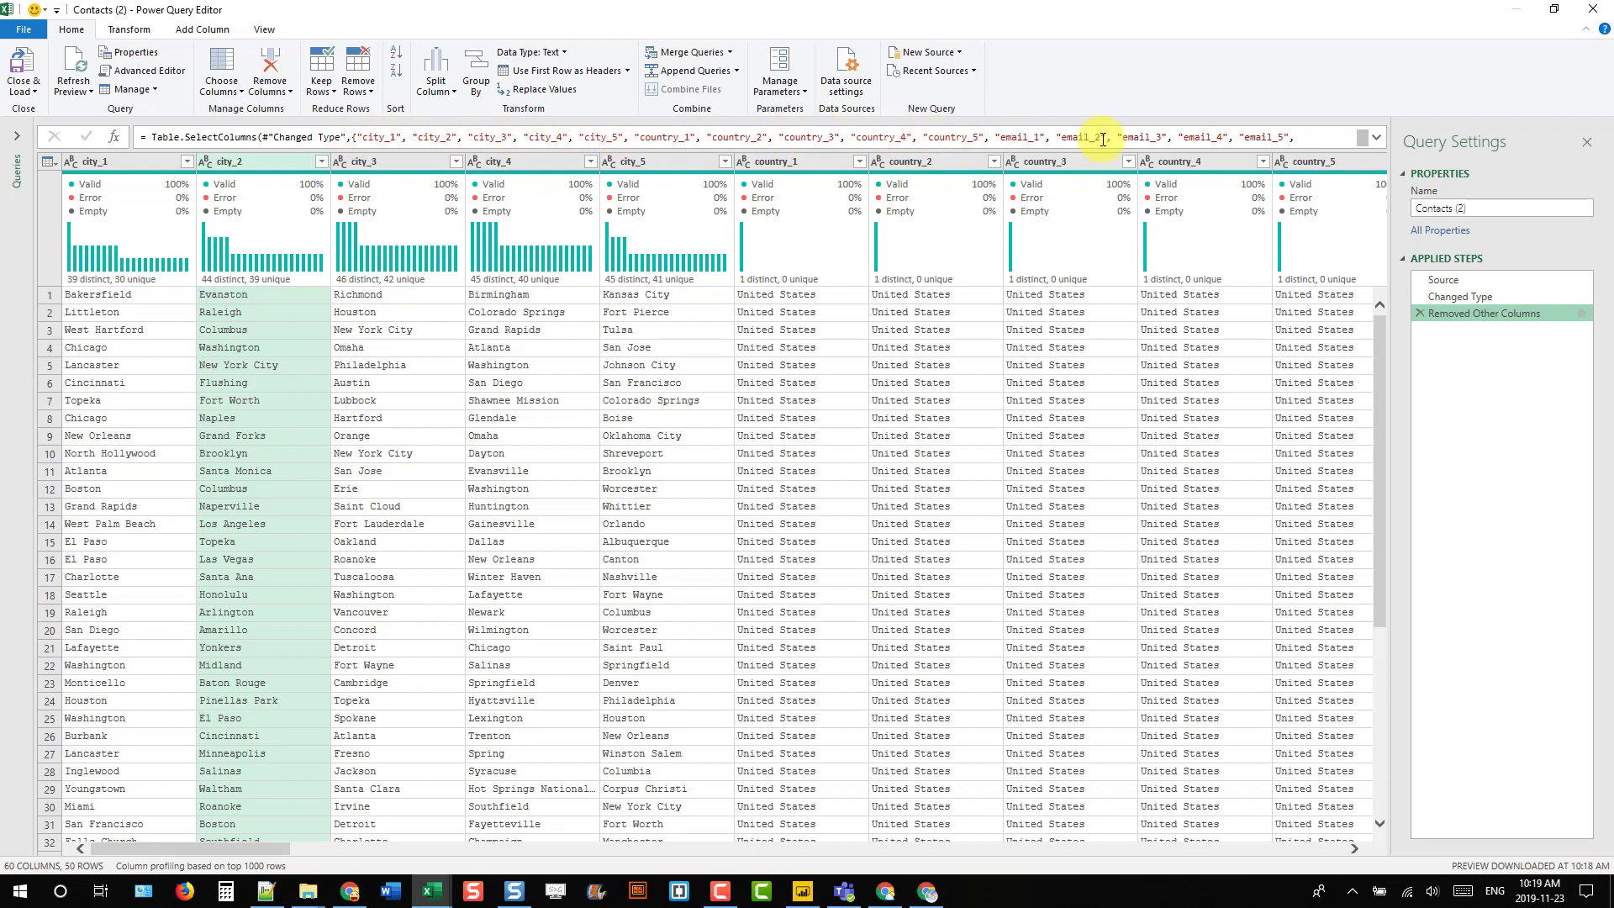
click(1376, 137)
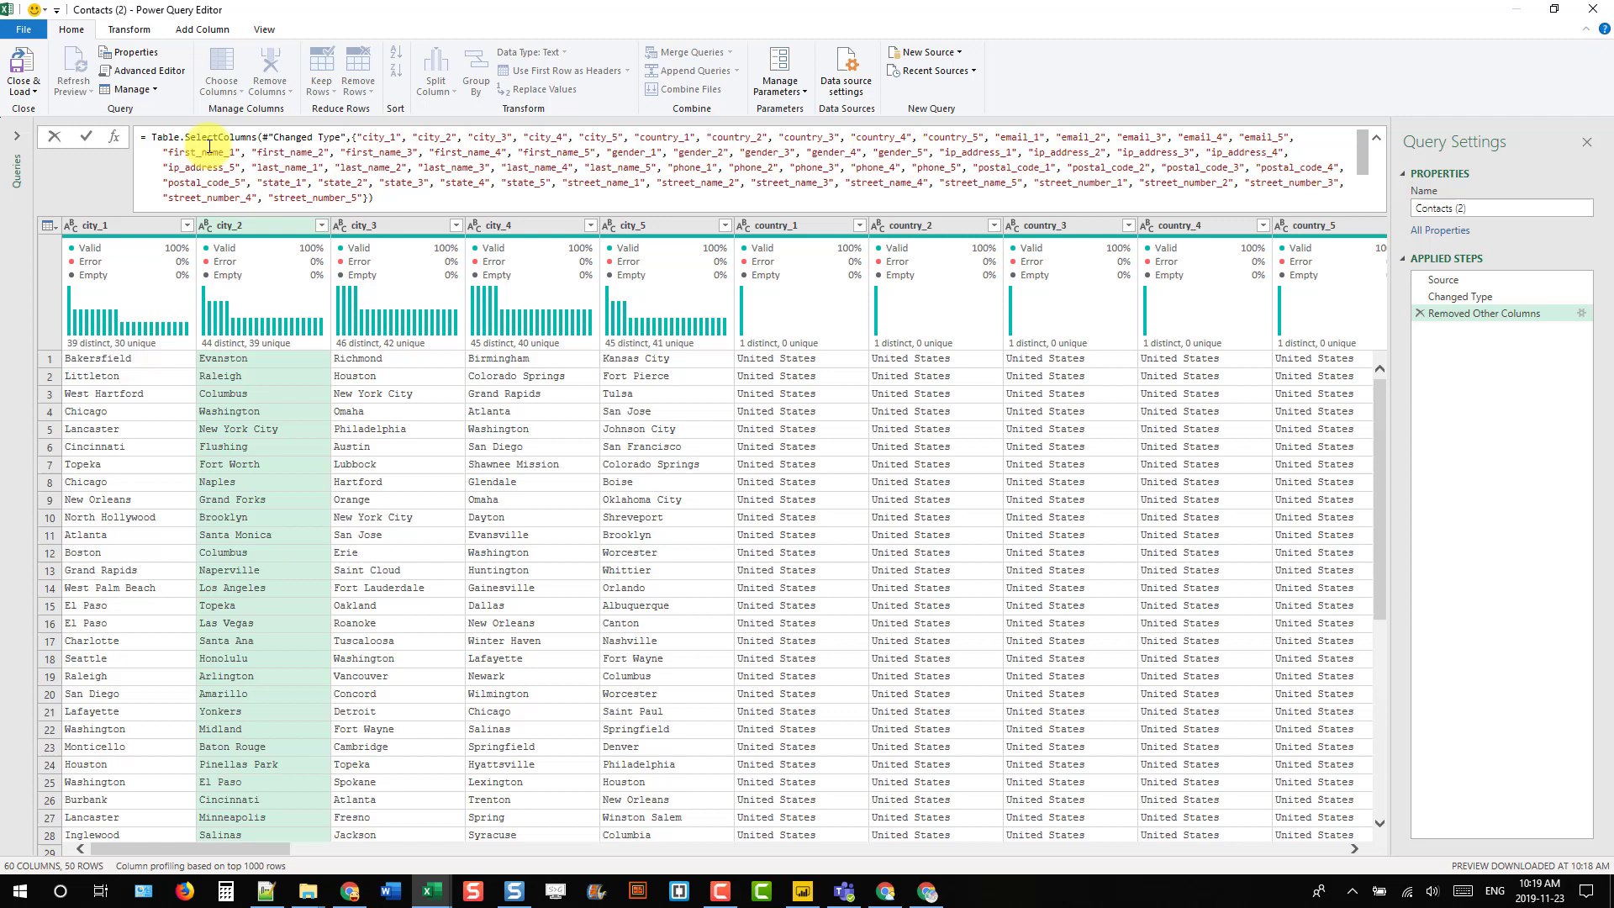
Step: Move city_1 To Beginning, producing an alphabetical Table.ReorderColumns step, and select its column list
click(143, 225)
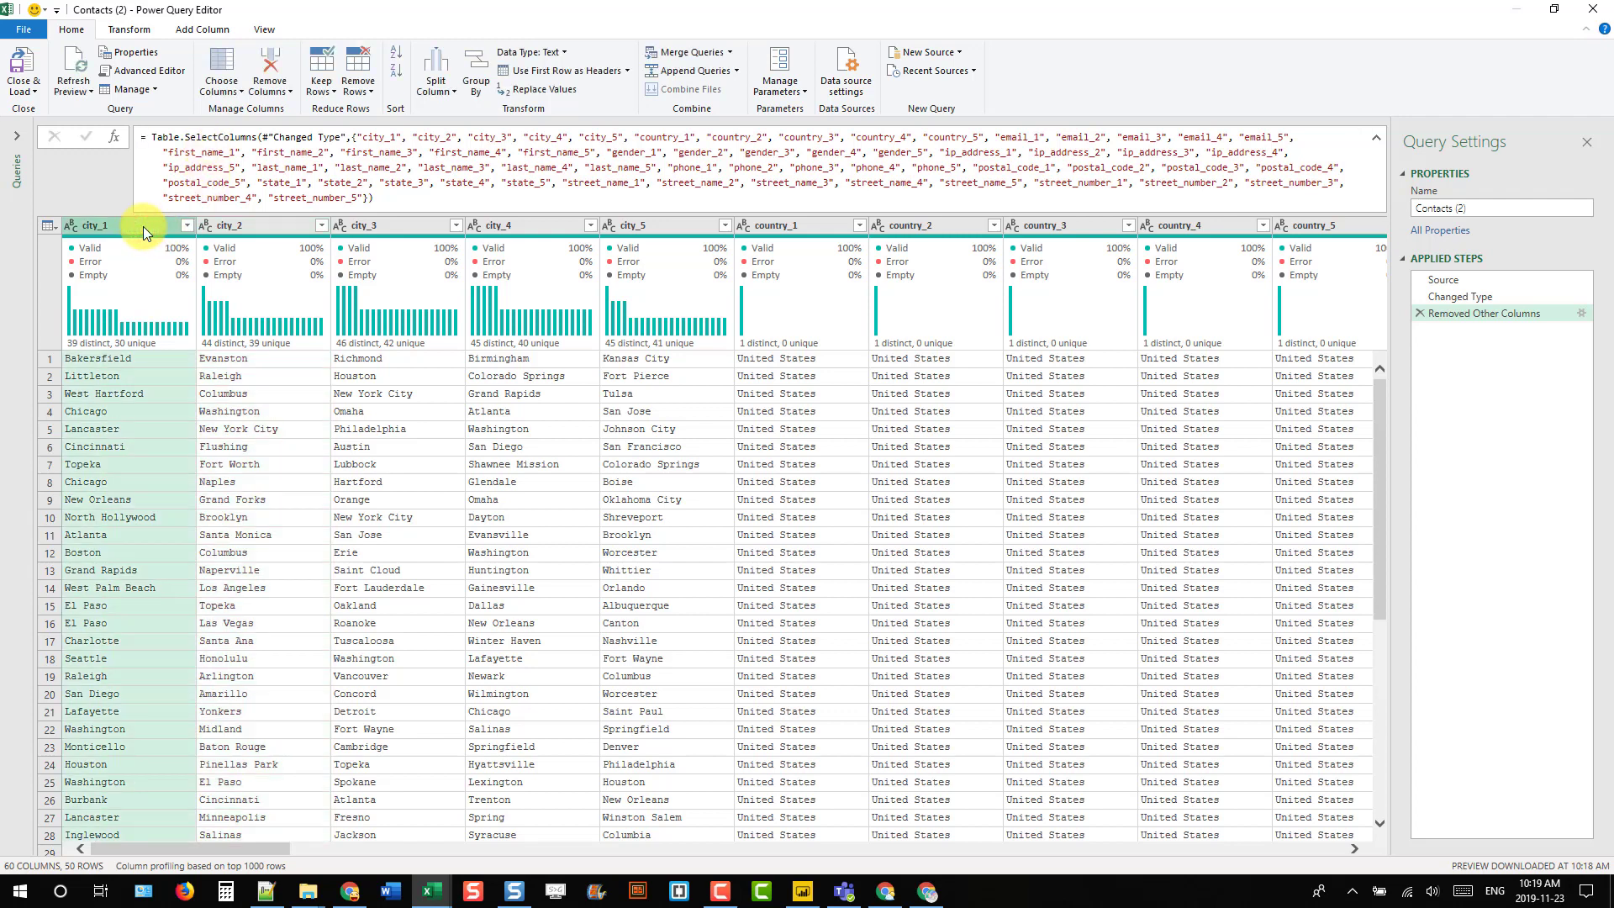
right_click(143, 225)
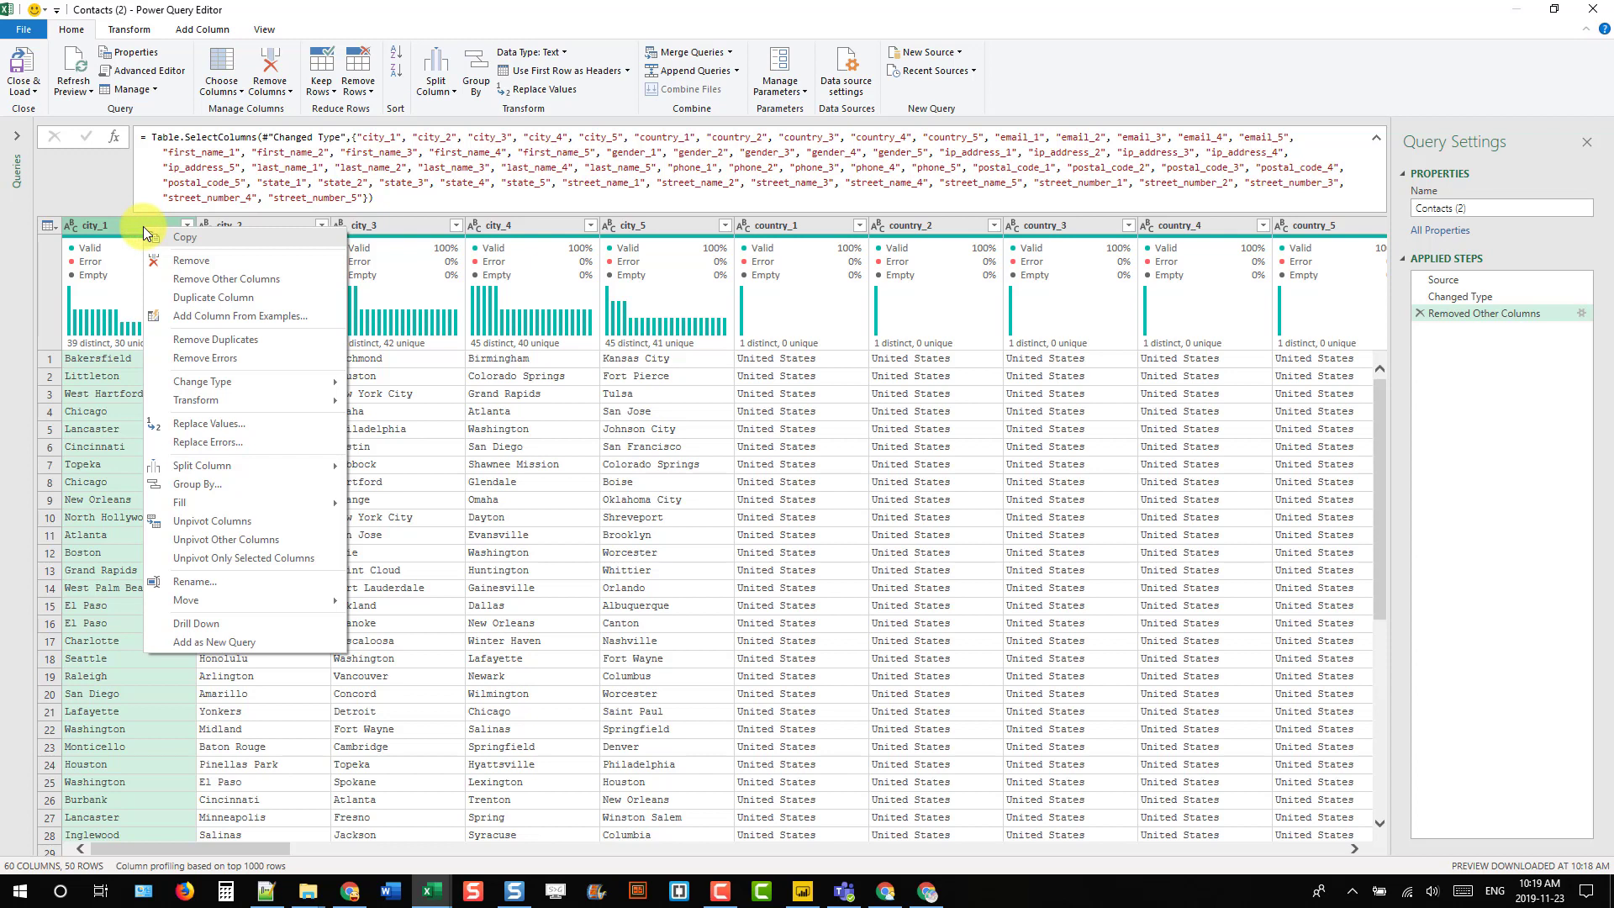
click(193, 599)
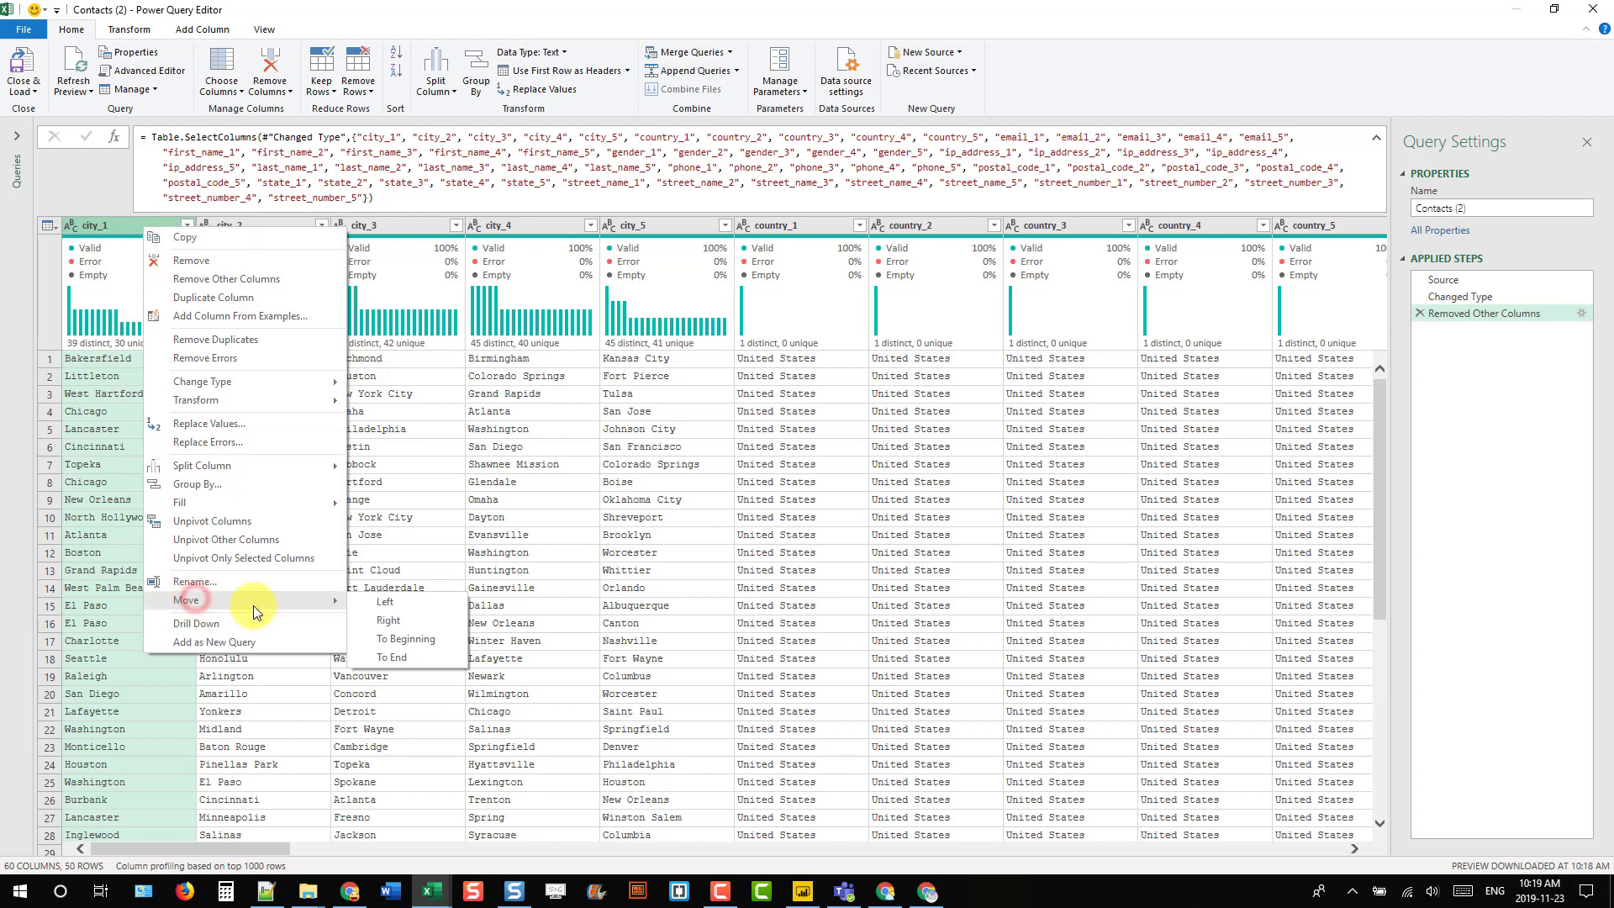
click(391, 639)
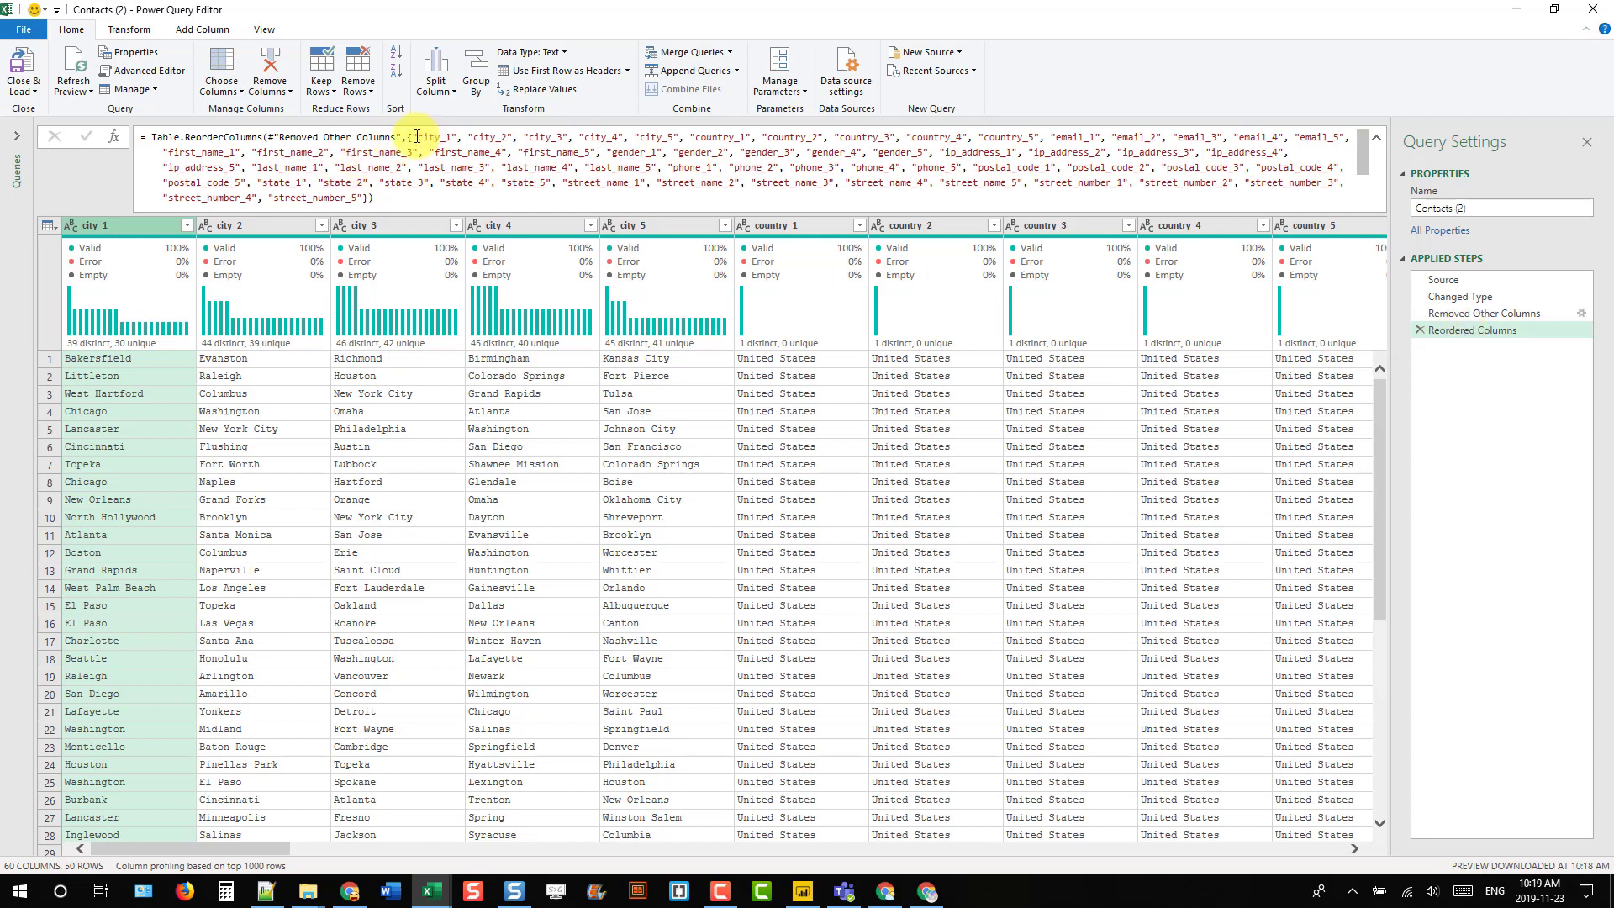
drag(412, 136, 364, 205)
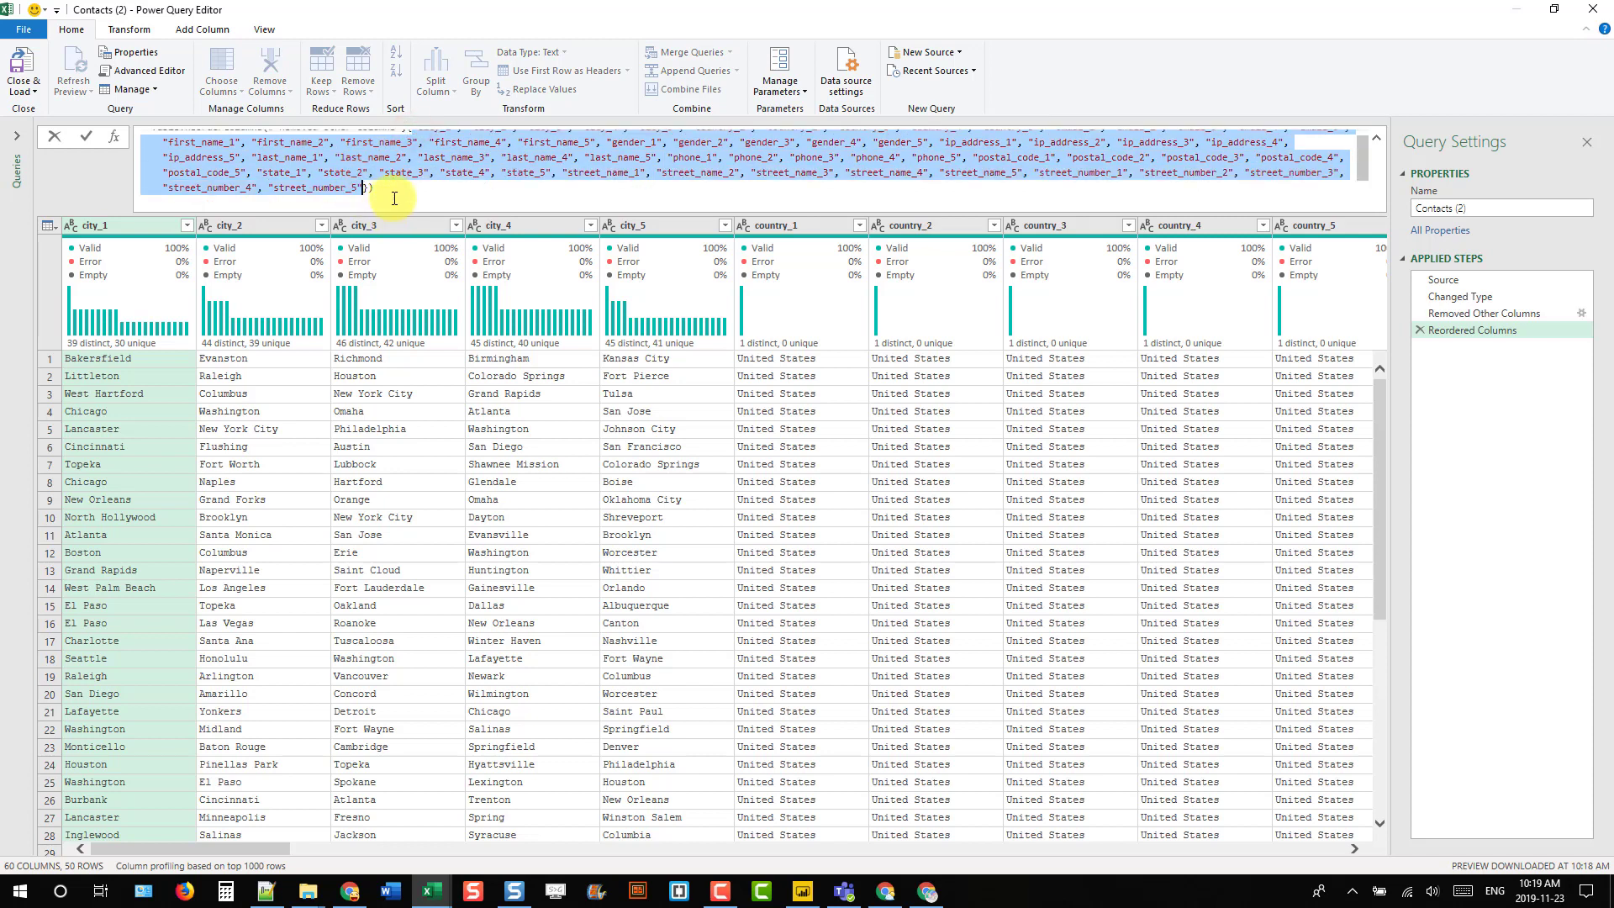
scroll(374, 201, up, 1)
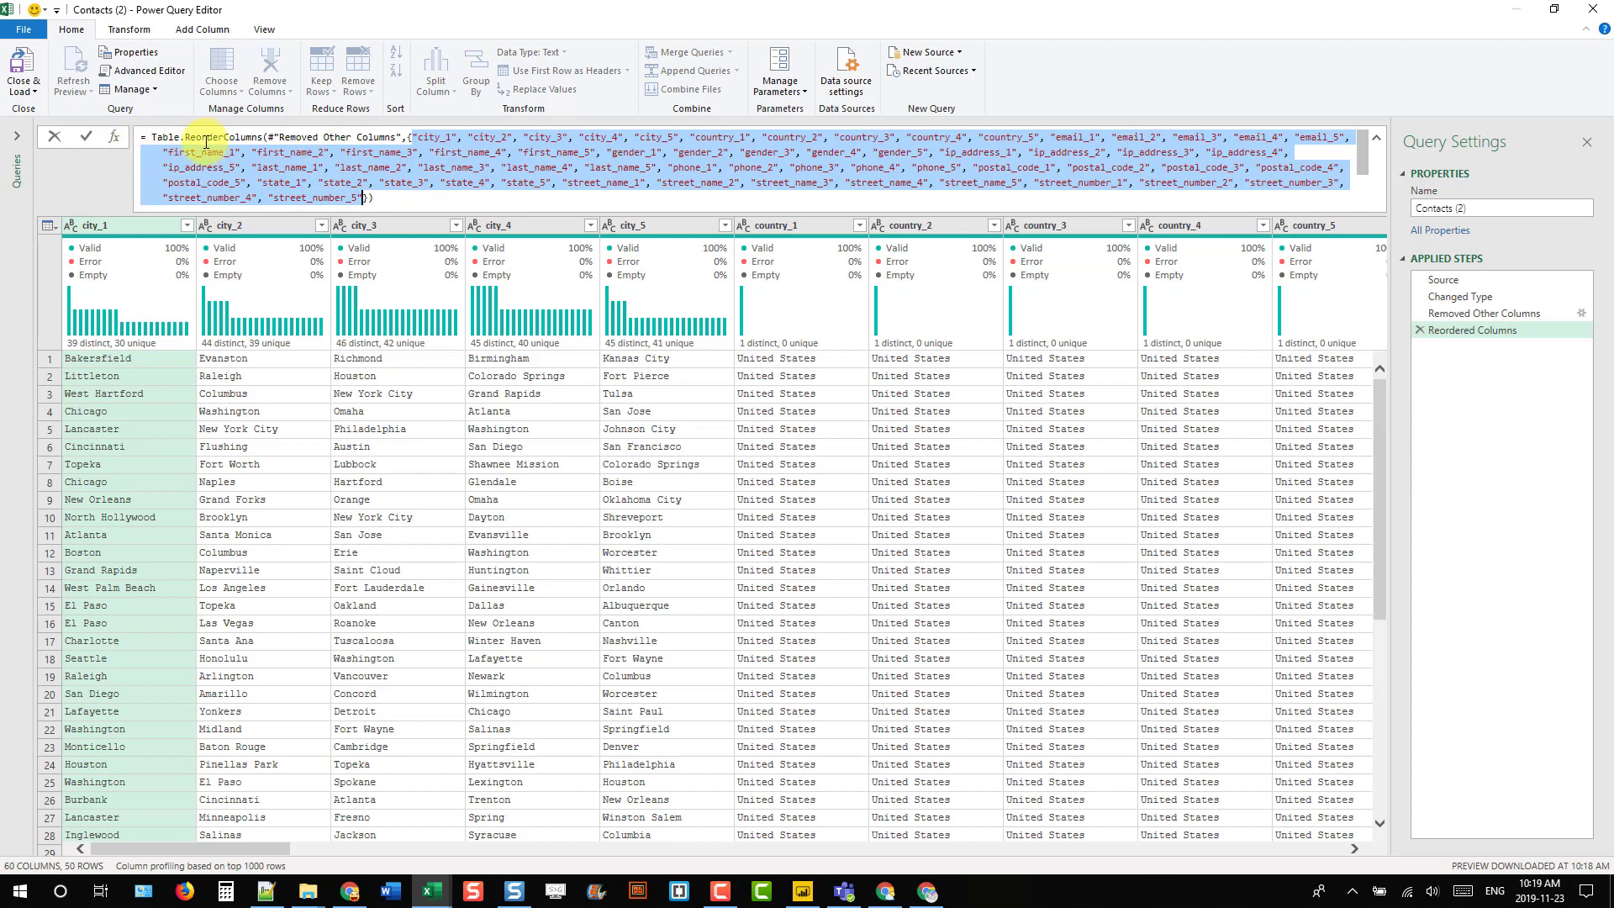
mouse_move(255, 137)
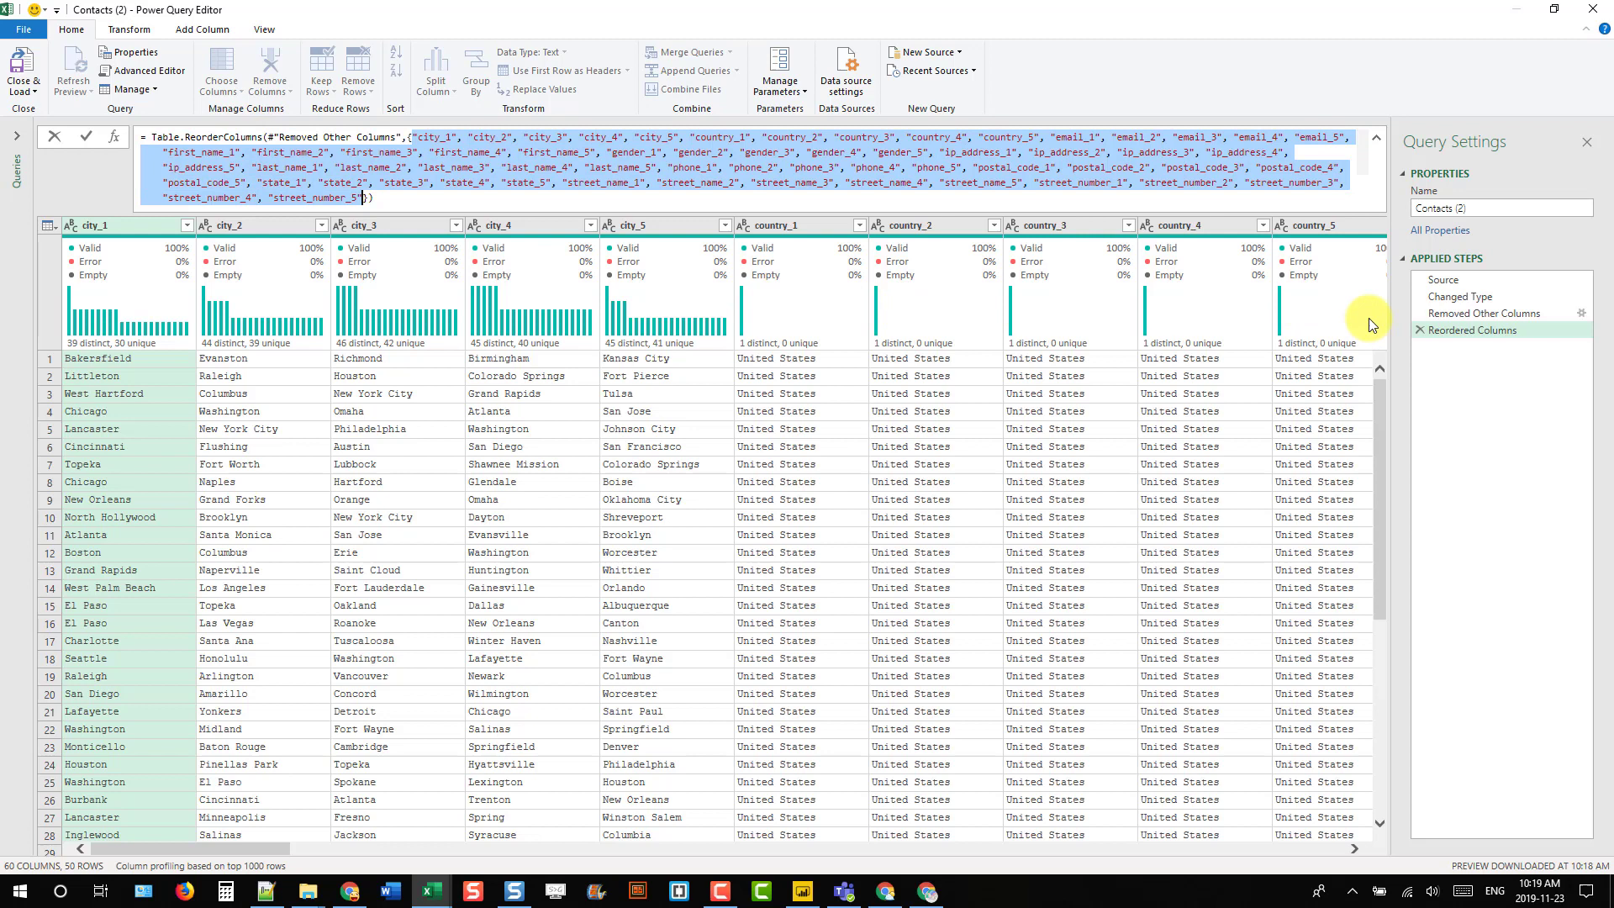
Step: Delete the Removed Other Columns step and confirm it in the Delete Step dialog
click(1456, 315)
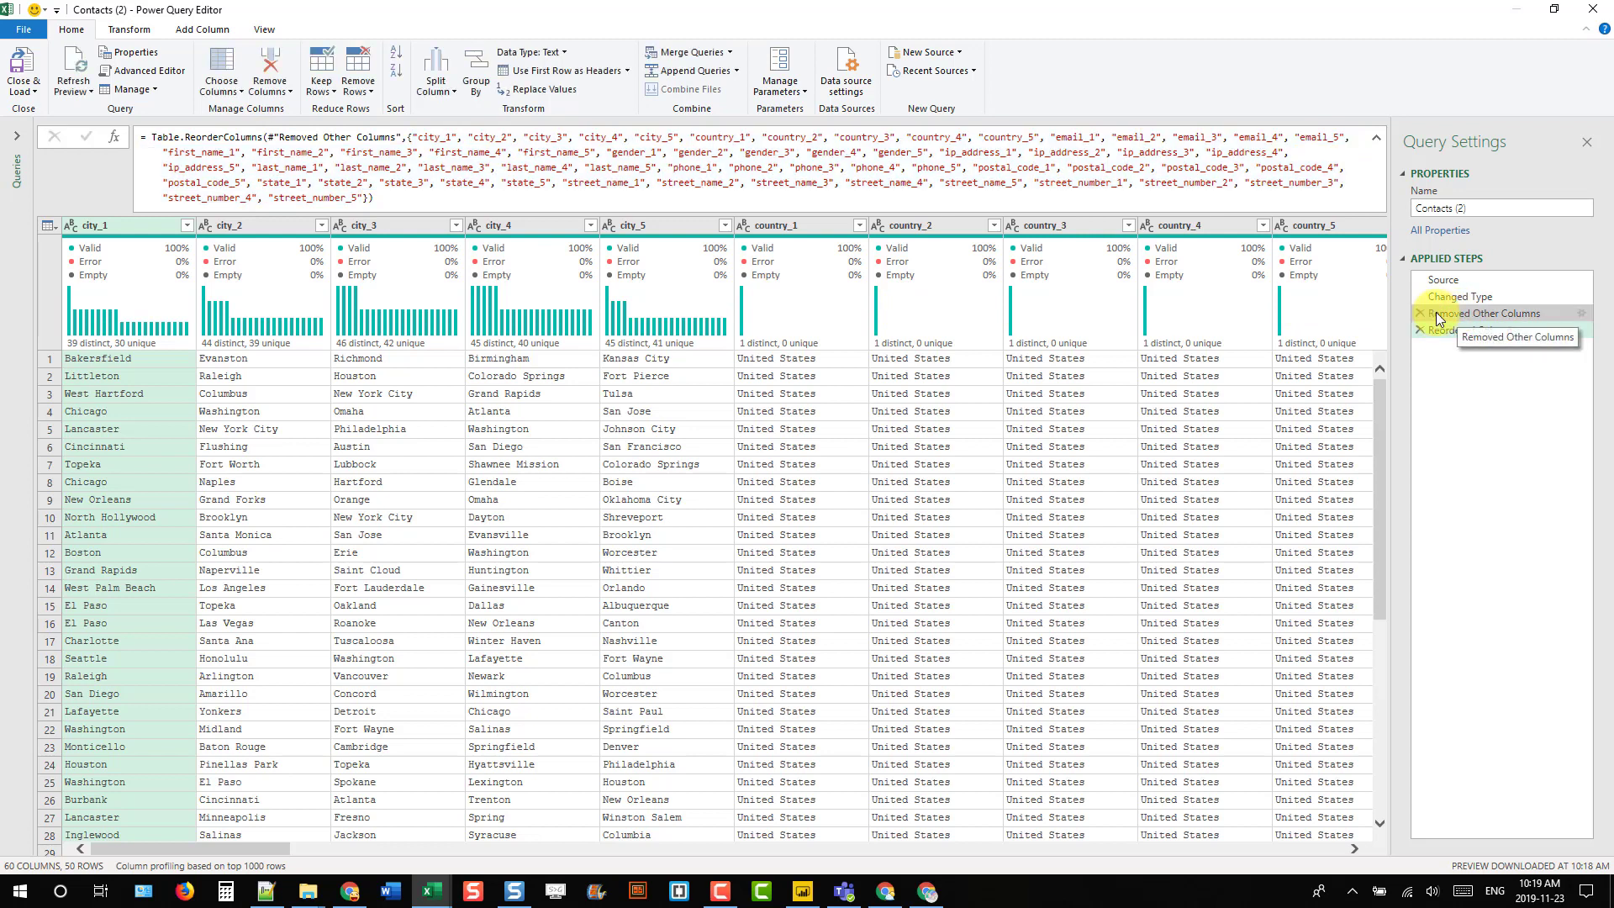
click(1437, 316)
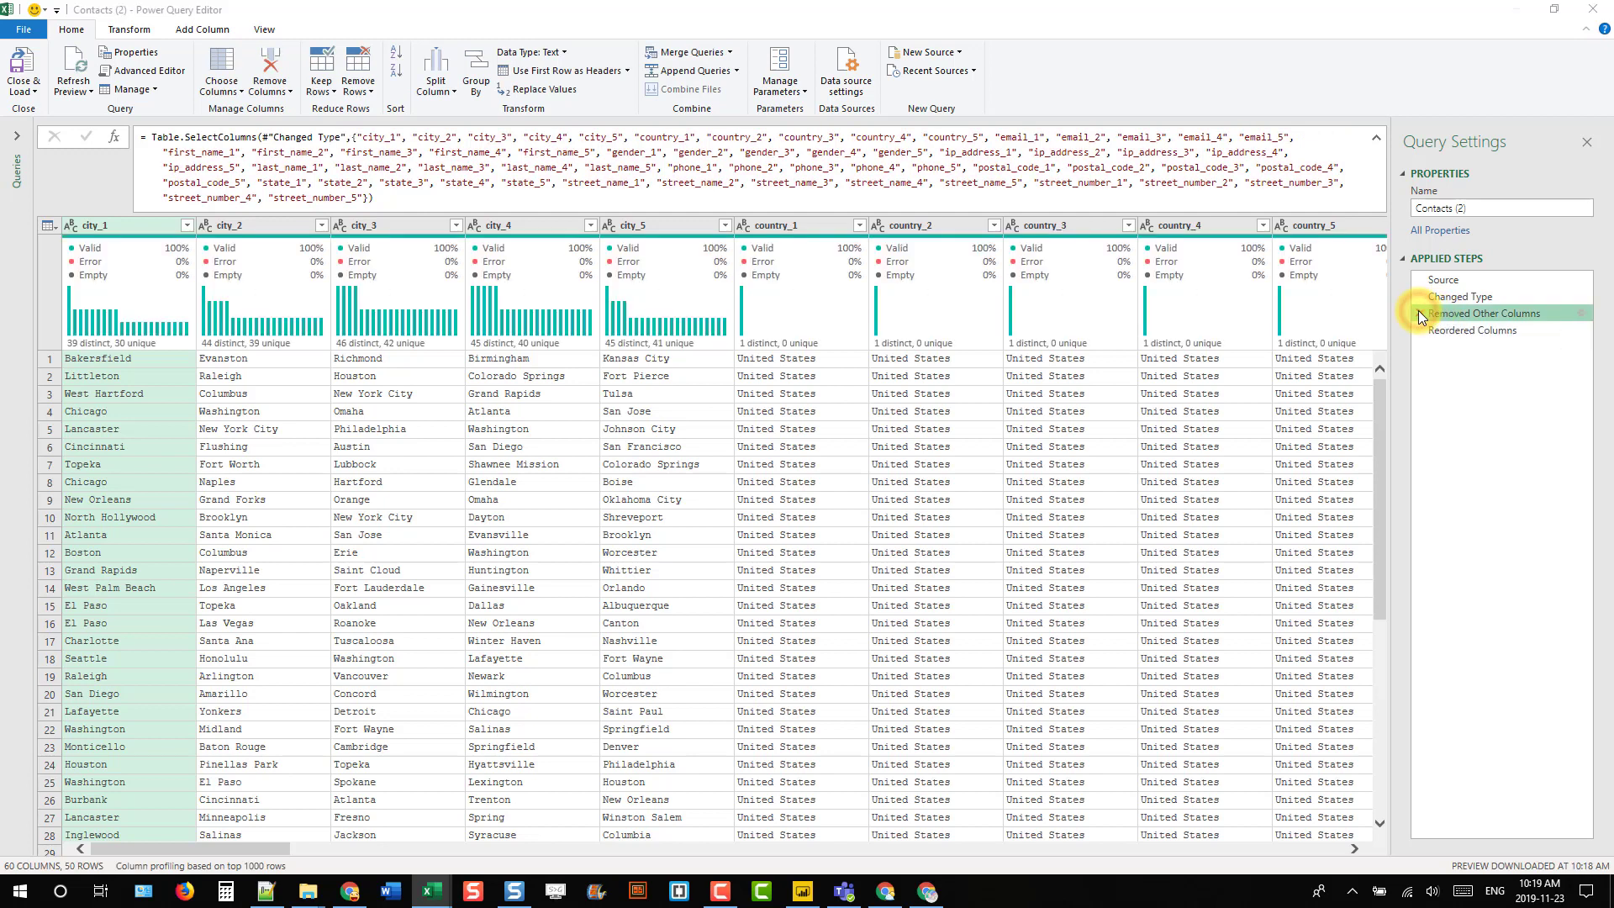
click(1419, 314)
click(878, 479)
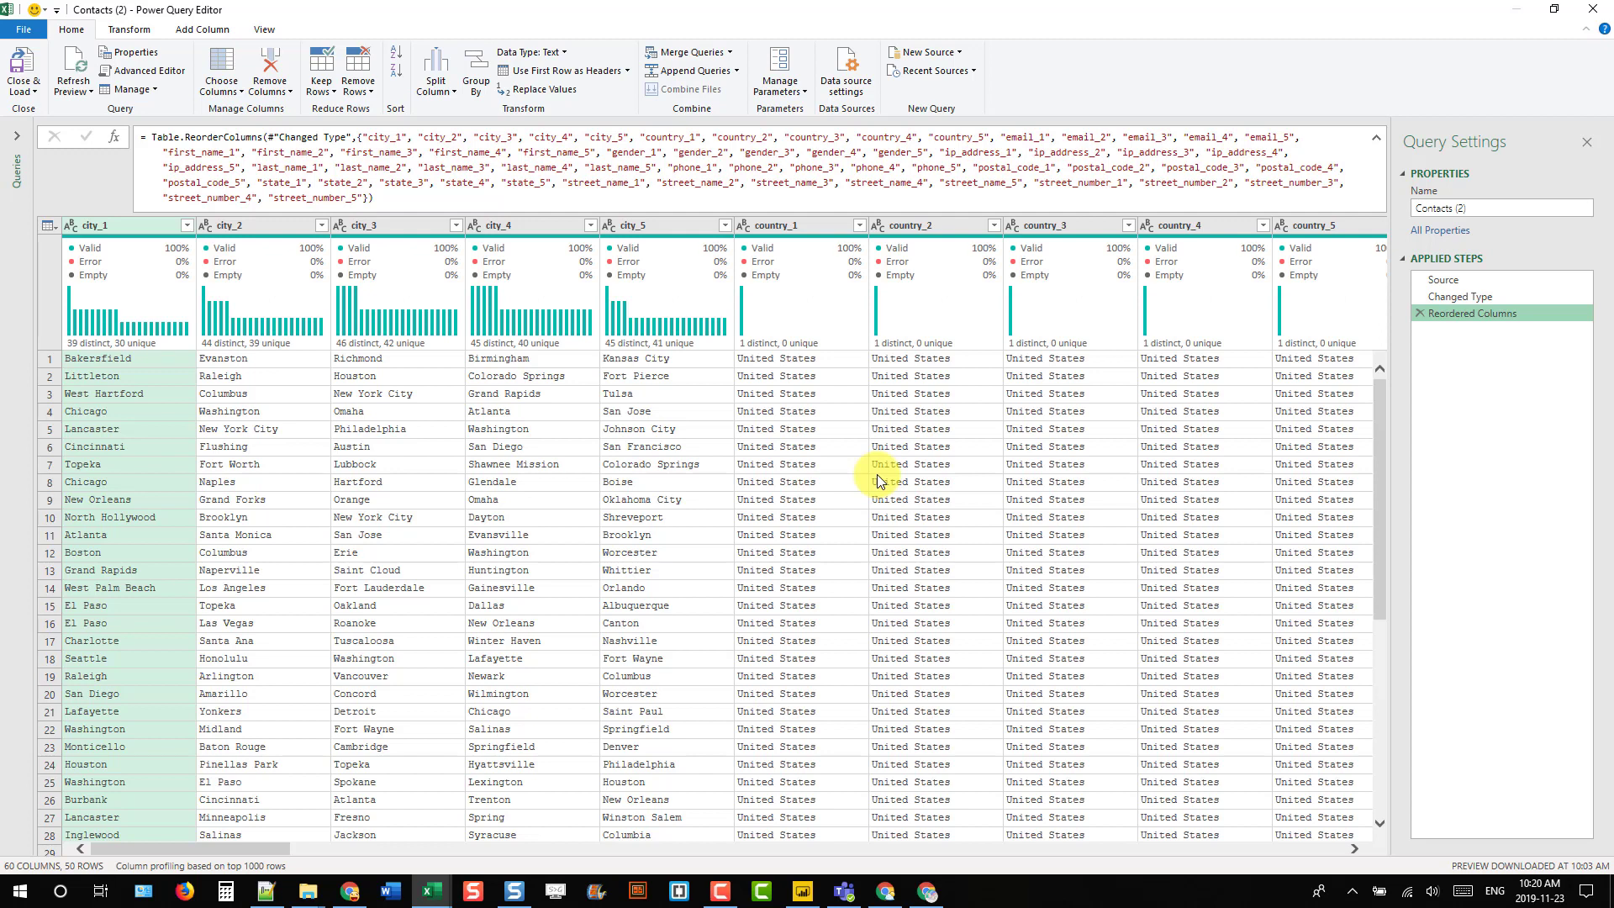
click(363, 136)
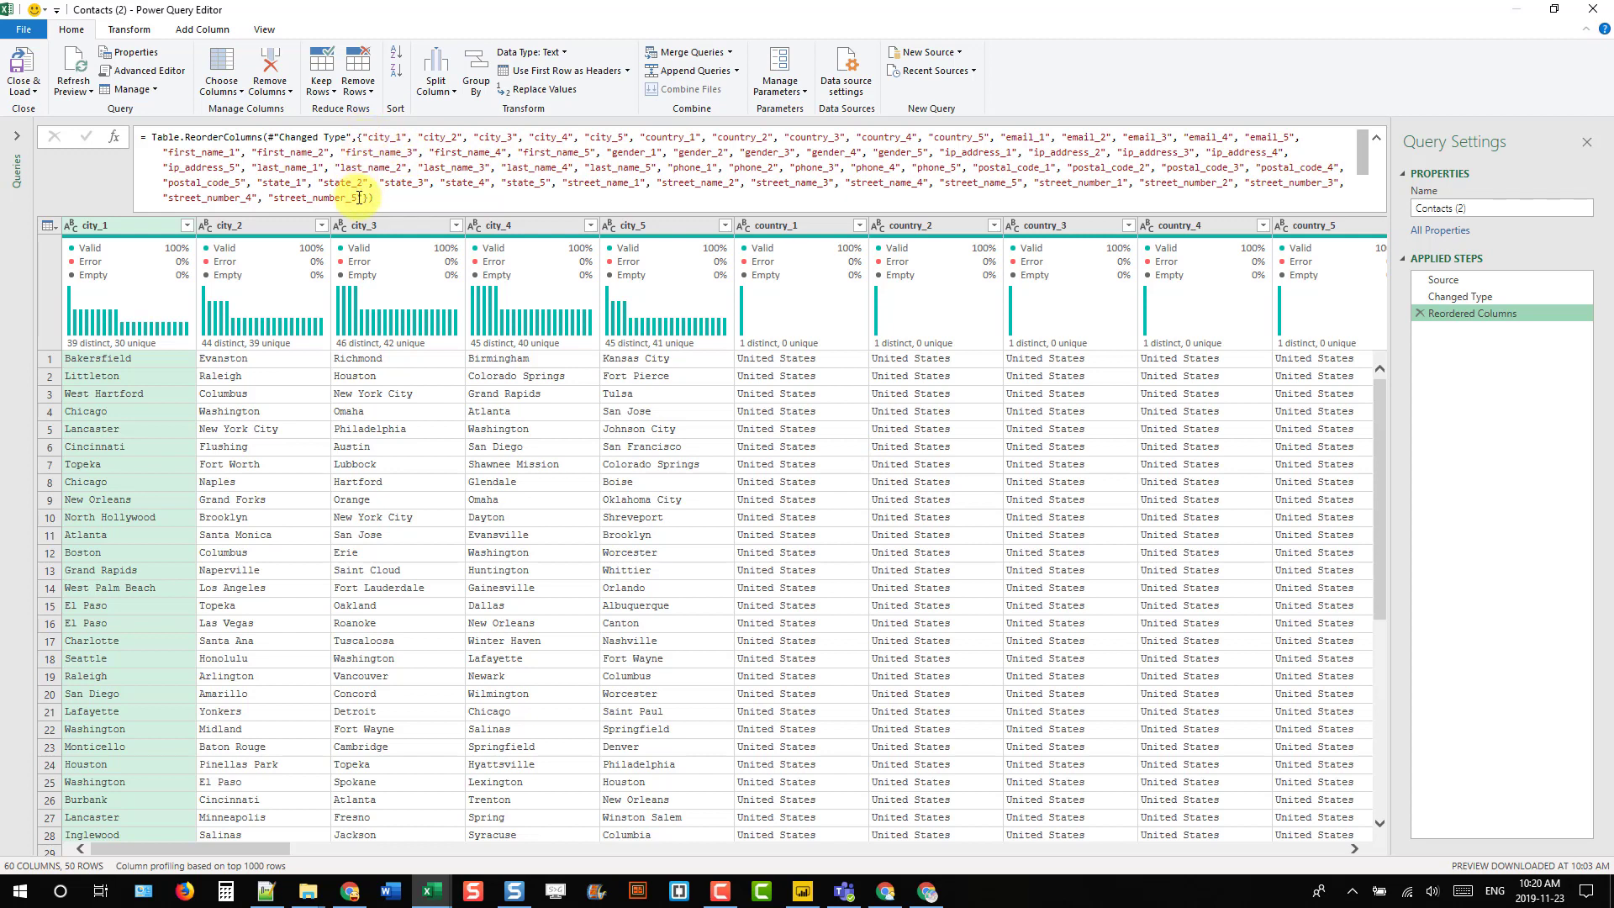
mouse_move(407, 292)
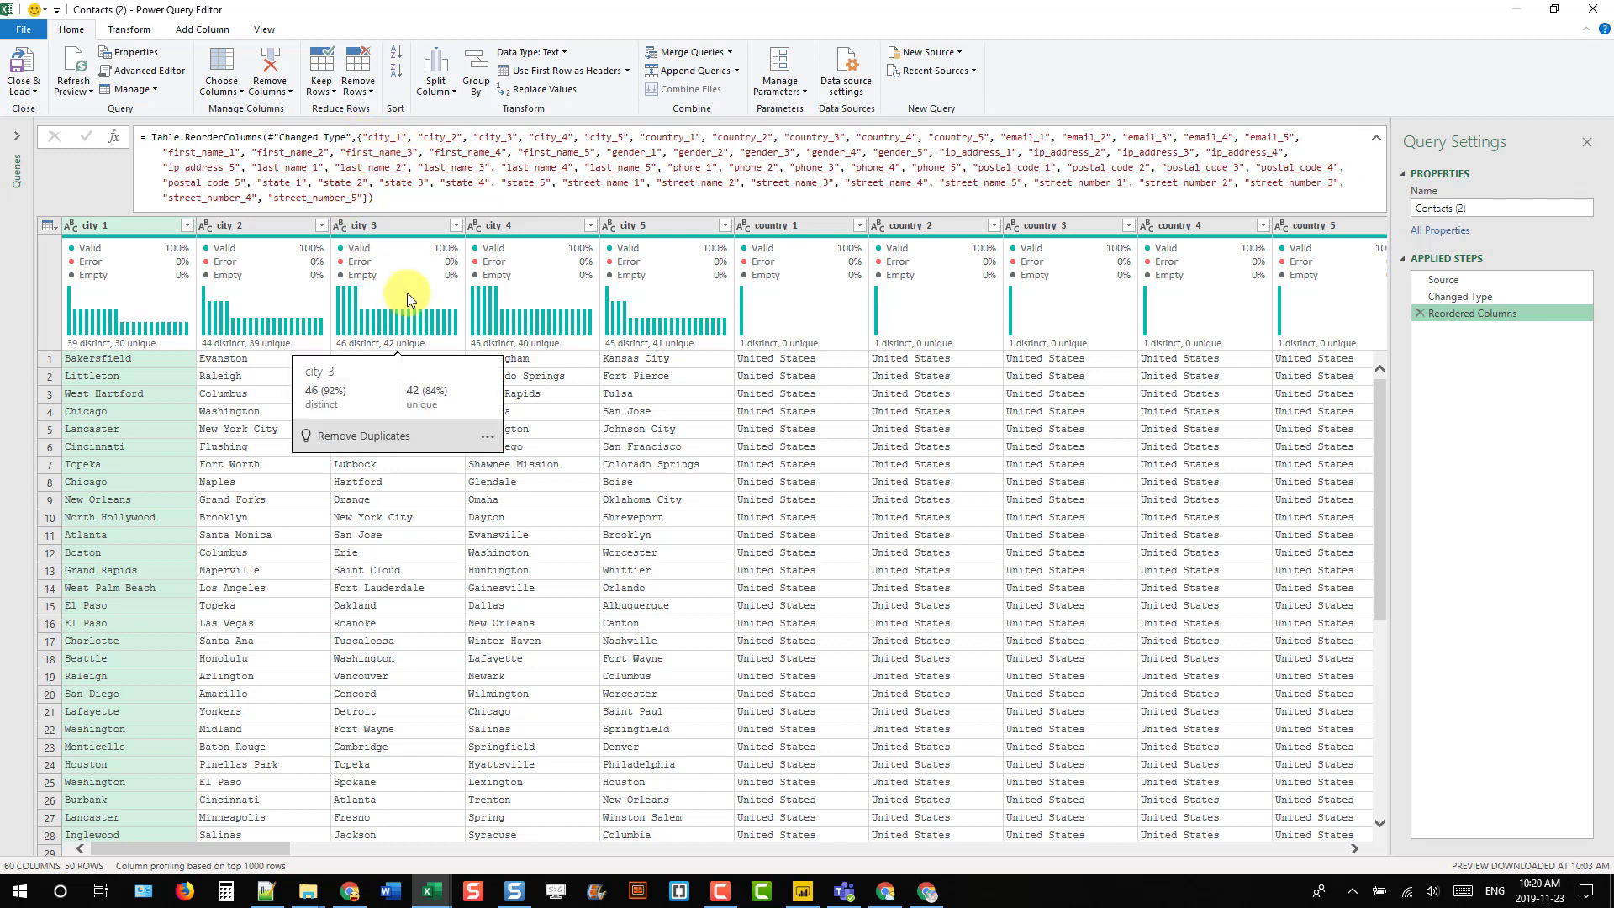